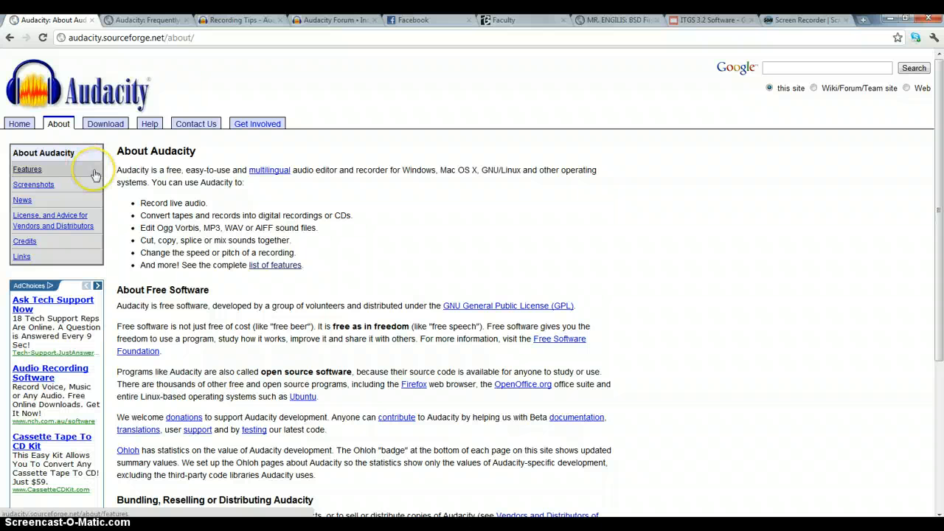
Read through the list of Audacity's uses and the free software section on the About page
{"action": "left_click_drag", "start_coordinate": [183, 203], "coordinate": [171, 204]}
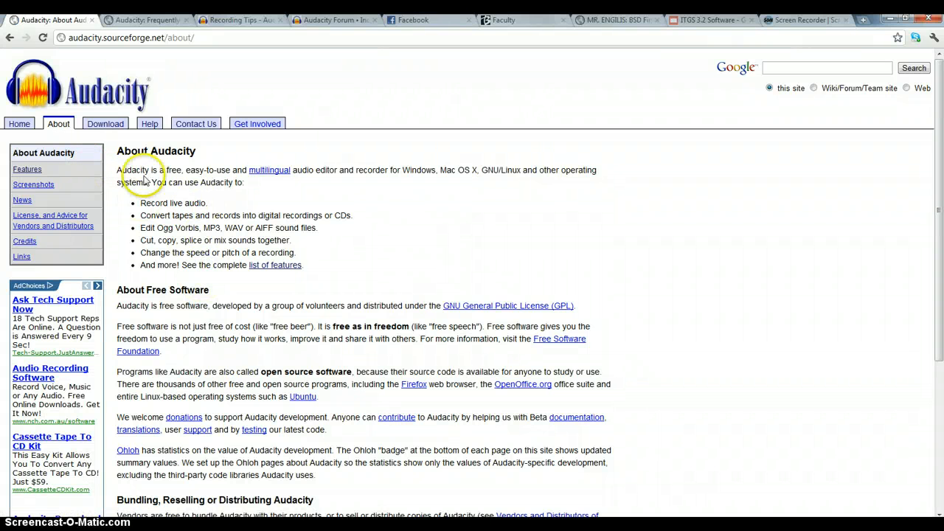
{"action": "left_click_drag", "start_coordinate": [145, 228], "coordinate": [329, 229]}
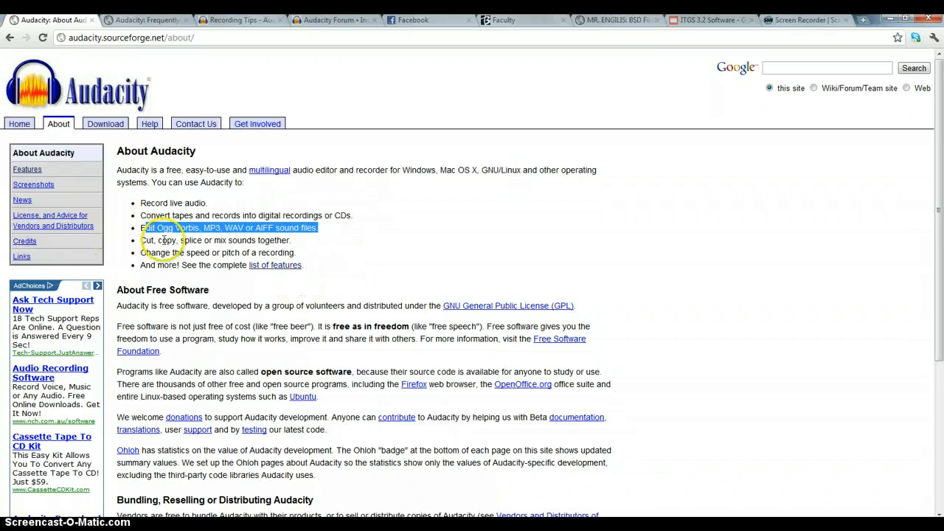
{"action": "left_click_drag", "start_coordinate": [140, 241], "coordinate": [295, 240]}
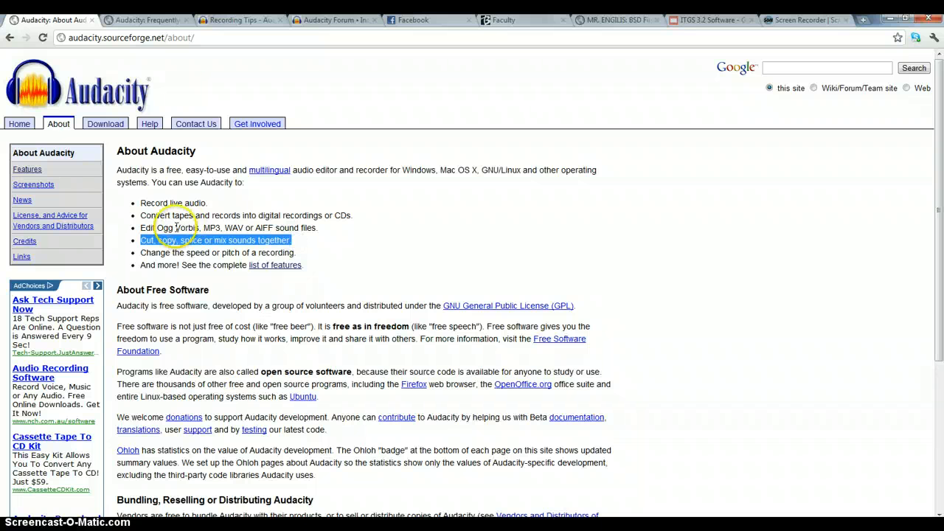
{"action": "left_click", "coordinate": [216, 264]}
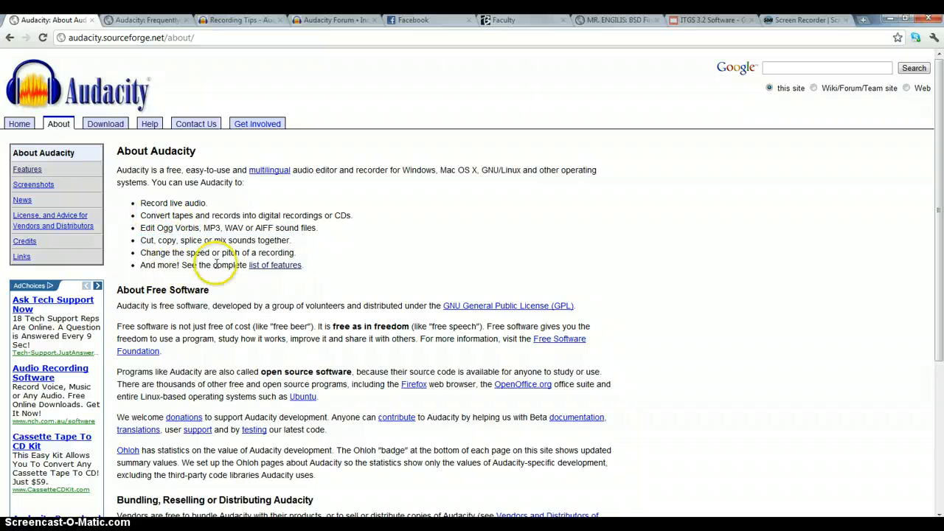
{"action": "triple_click", "coordinate": [334, 305]}
{"action": "left_click", "coordinate": [333, 306]}
Review the 1.3 Beta download page for Windows, and return to the Audacity home page
{"action": "left_click", "coordinate": [105, 124]}
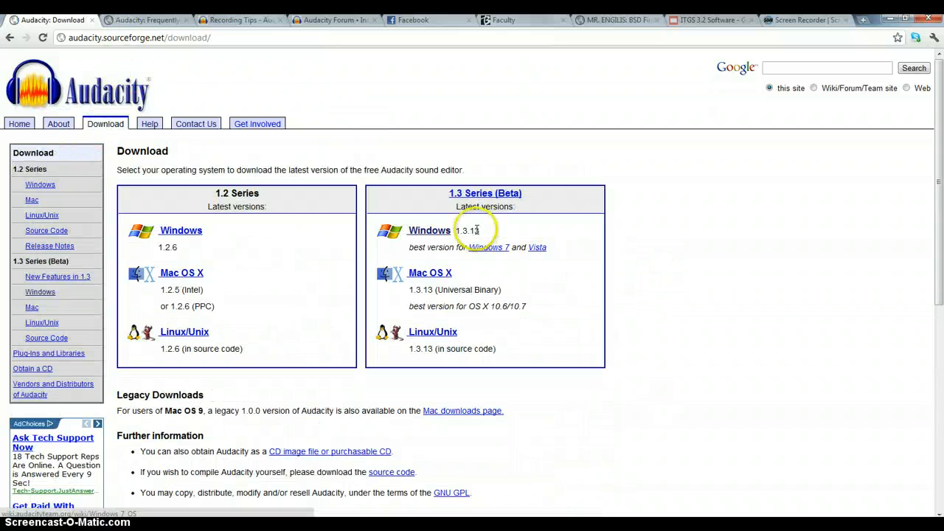
{"action": "left_click", "coordinate": [430, 231]}
{"action": "scroll", "coordinate": [506, 295], "scroll_direction": "down", "scroll_amount": 3}
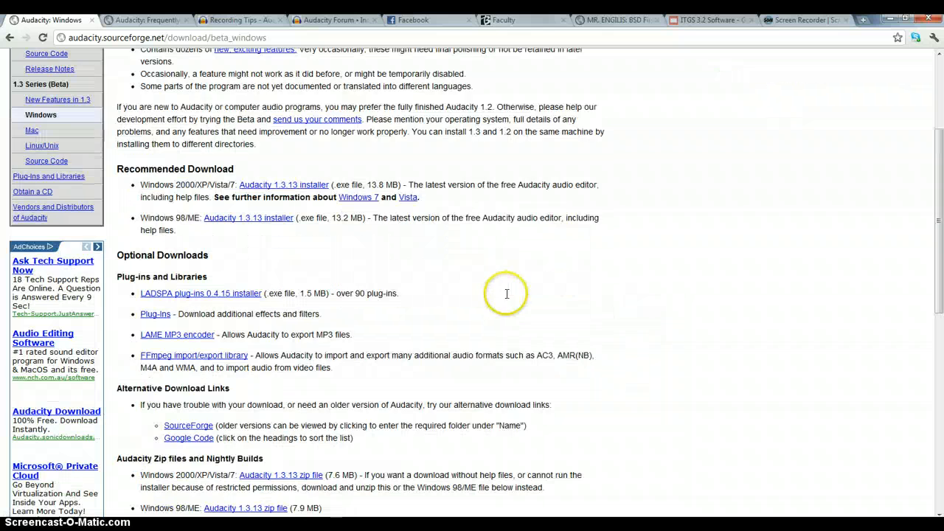
{"action": "scroll", "coordinate": [354, 343], "scroll_direction": "up", "scroll_amount": 3}
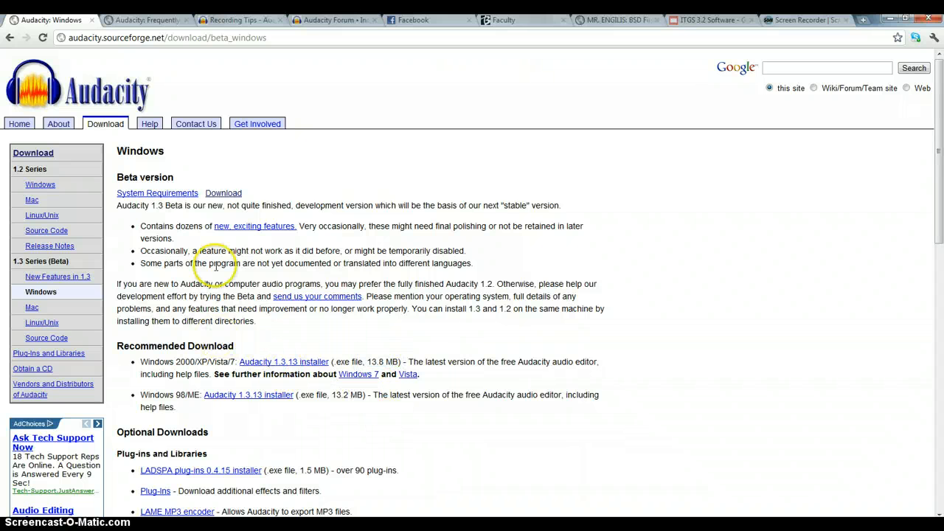
{"action": "left_click", "coordinate": [15, 98]}
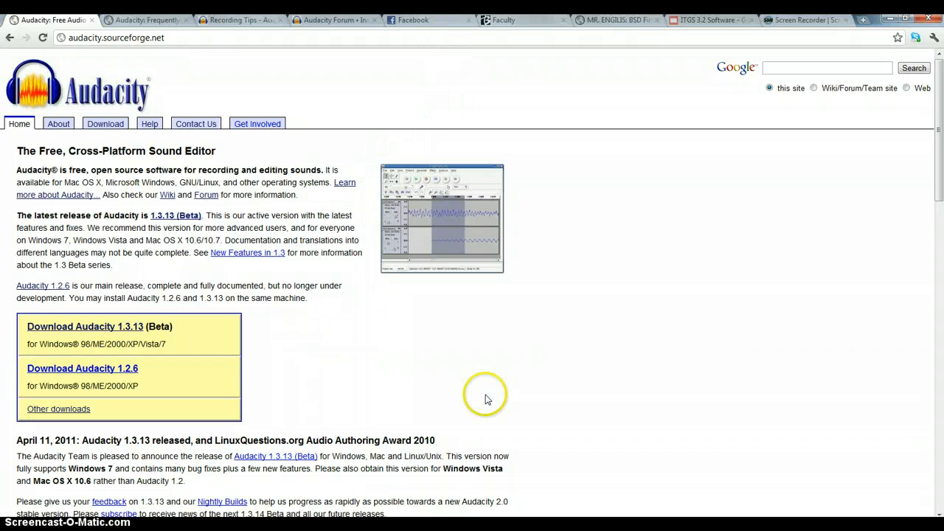
Switch to Audacity, start a new empty project and look over the list of available effects
{"action": "mouse_move", "coordinate": [400, 448]}
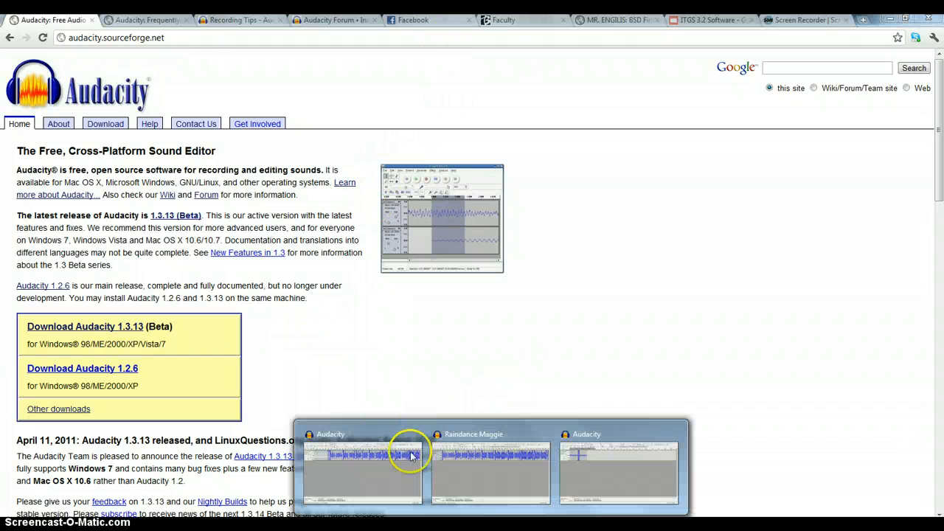
{"action": "left_click", "coordinate": [611, 447]}
{"action": "left_click", "coordinate": [8, 32]}
{"action": "left_click", "coordinate": [16, 44]}
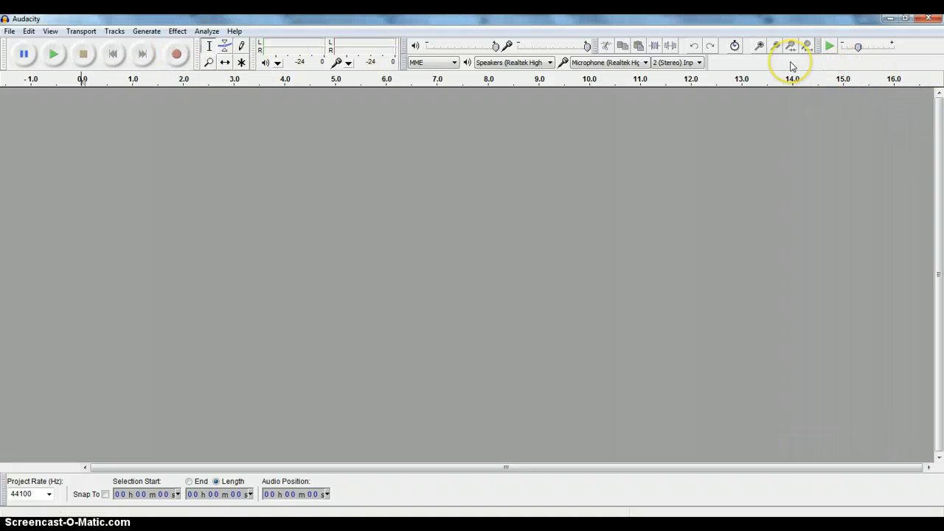
{"action": "left_click", "coordinate": [177, 31]}
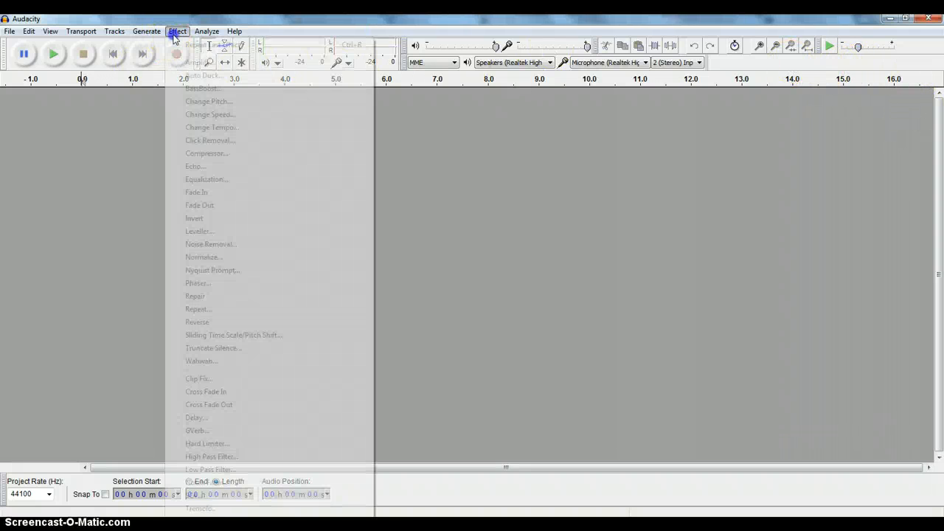
{"action": "left_click", "coordinate": [175, 33]}
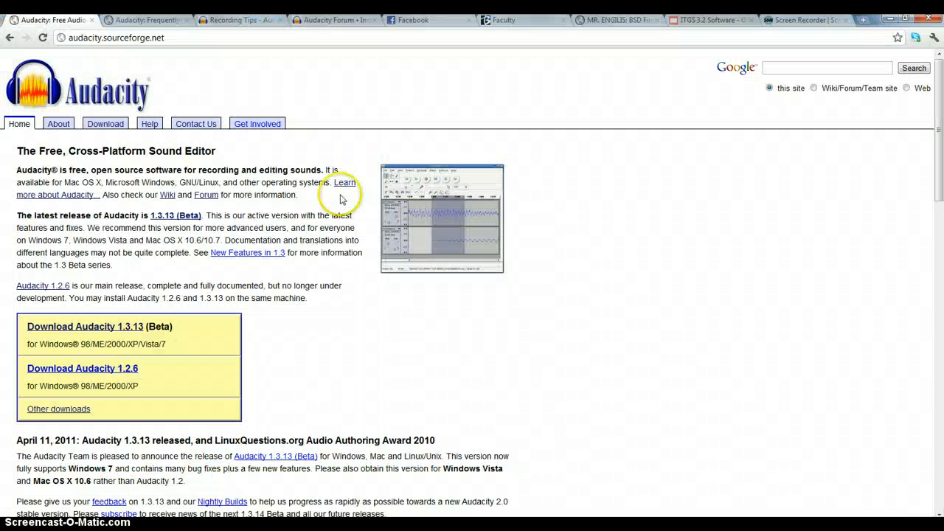
Back in the browser, highlight the latest-release paragraph on the home page and look through the Frequently Asked Questions page
{"action": "triple_click", "coordinate": [310, 243]}
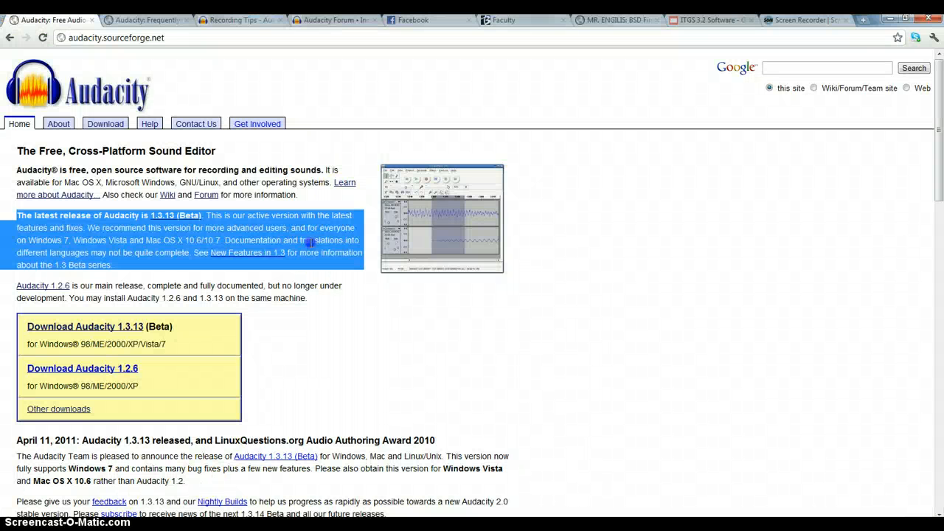
{"action": "left_click", "coordinate": [140, 20]}
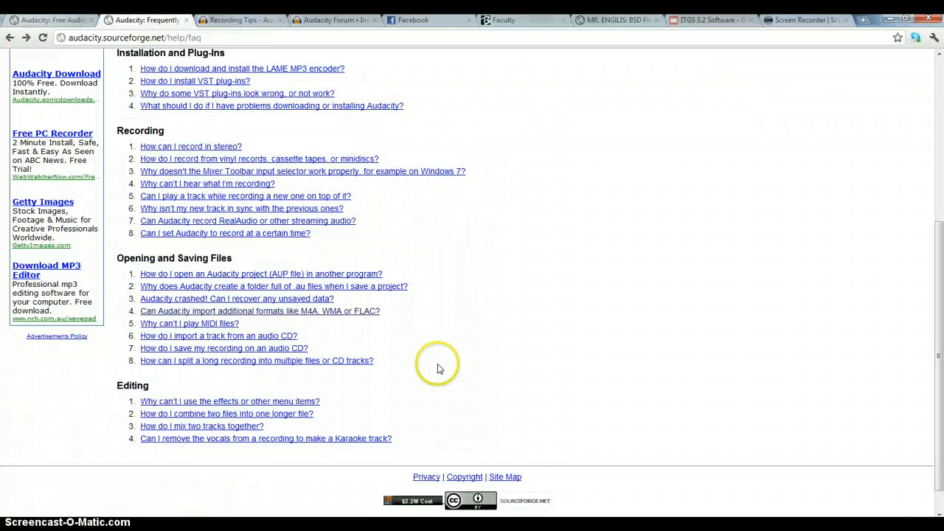
{"action": "scroll", "coordinate": [432, 360], "scroll_direction": "up", "scroll_amount": 4}
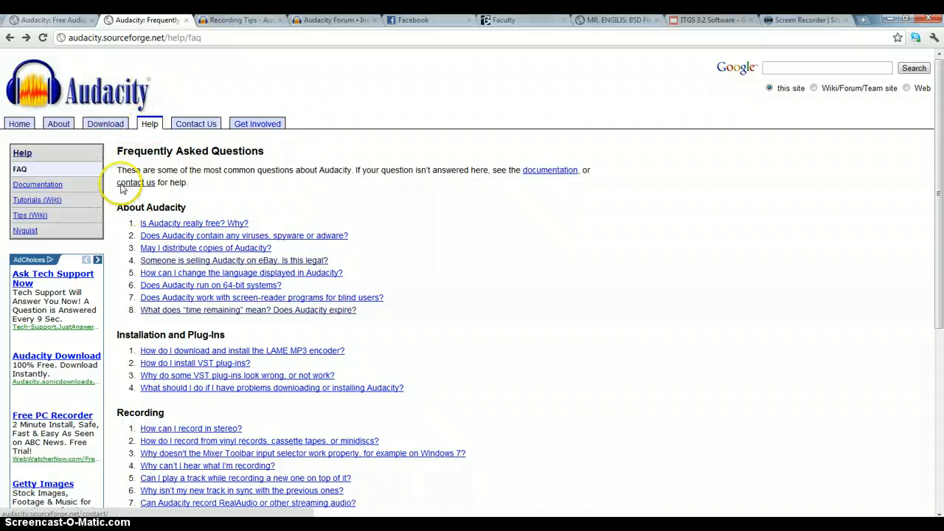
Go from the Recording Tips page through the site's Help section to the Audacity Wiki and view its microphone recording article
{"action": "left_click", "coordinate": [333, 22]}
{"action": "left_click", "coordinate": [254, 22]}
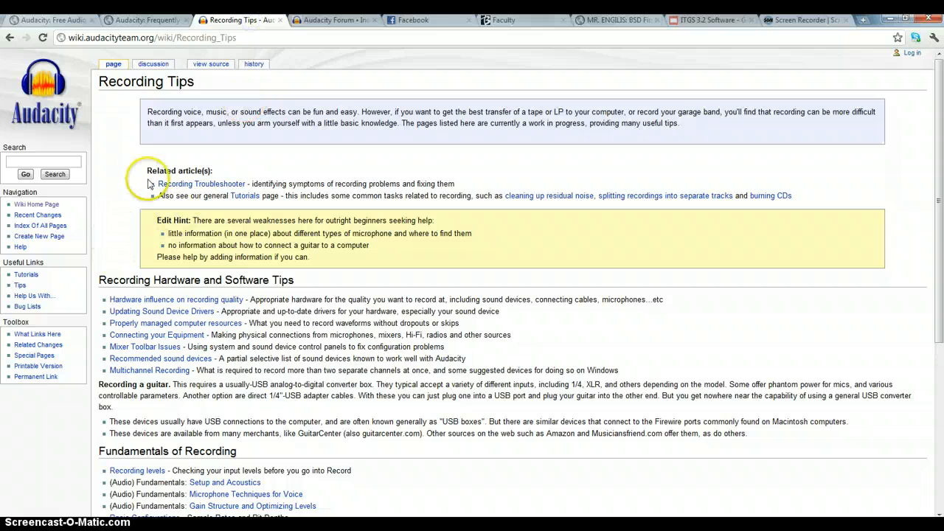
{"action": "left_click", "coordinate": [41, 103]}
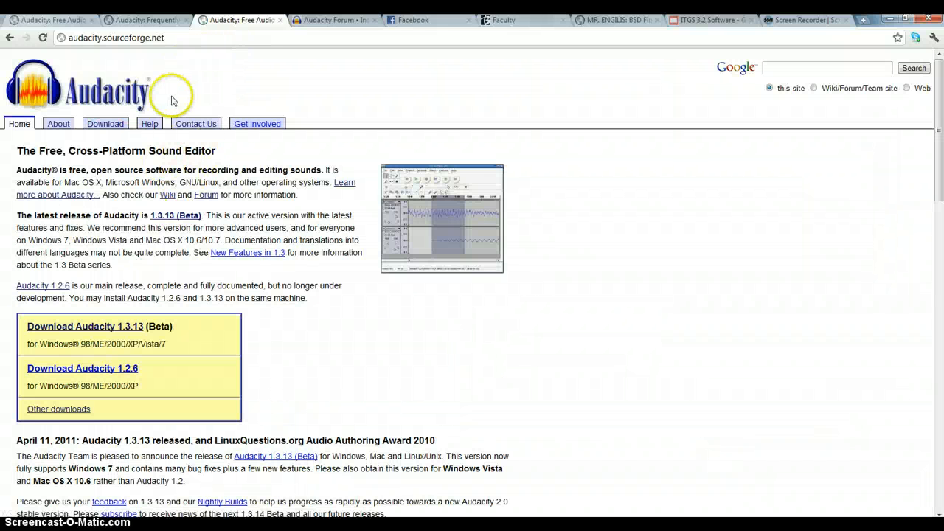
{"action": "left_click", "coordinate": [150, 124]}
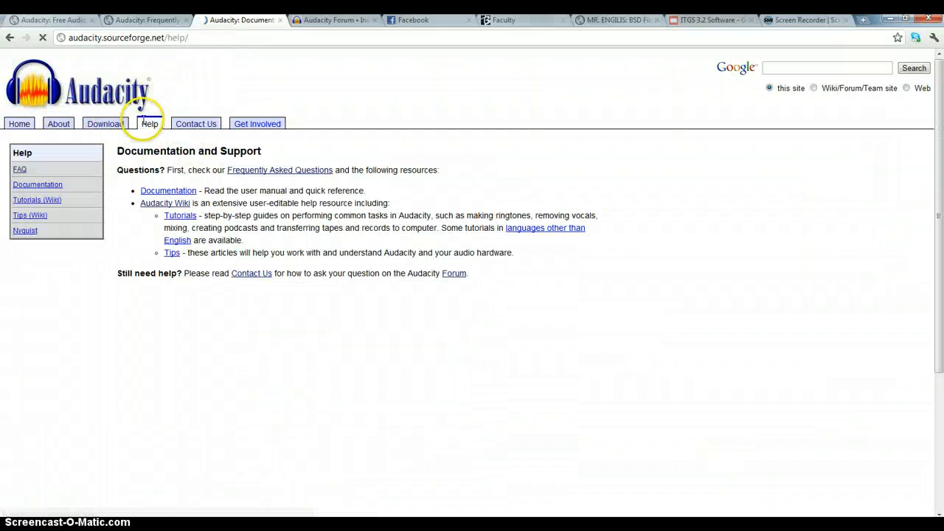
{"action": "left_click", "coordinate": [181, 204]}
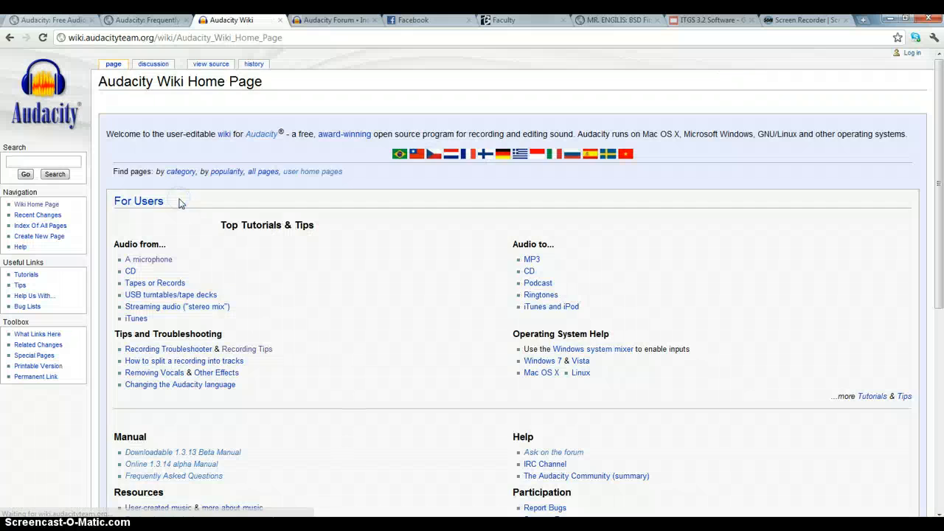
{"action": "left_click", "coordinate": [132, 258]}
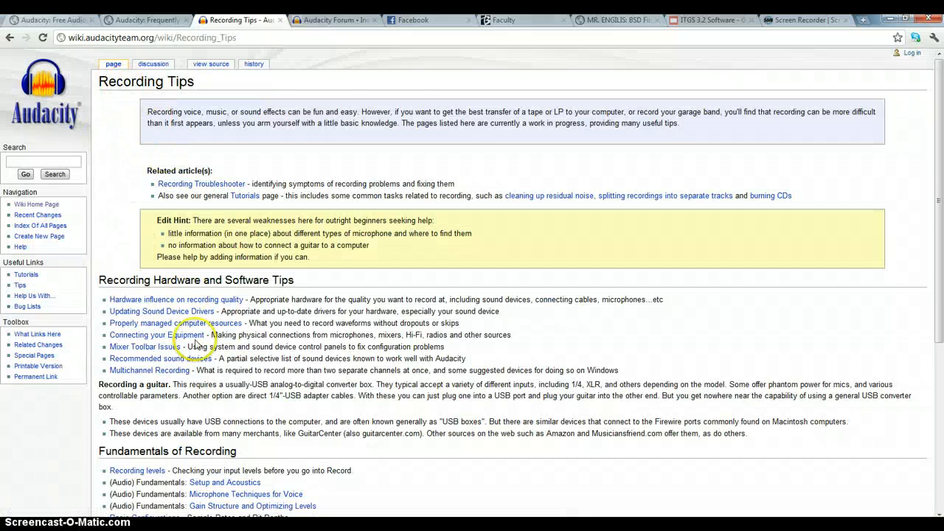
{"action": "scroll", "coordinate": [7, 62], "scroll_direction": "down", "scroll_amount": 5}
Return to the wiki home page and look over its "Audio to..." tutorials and other topics
{"action": "left_click", "coordinate": [6, 41]}
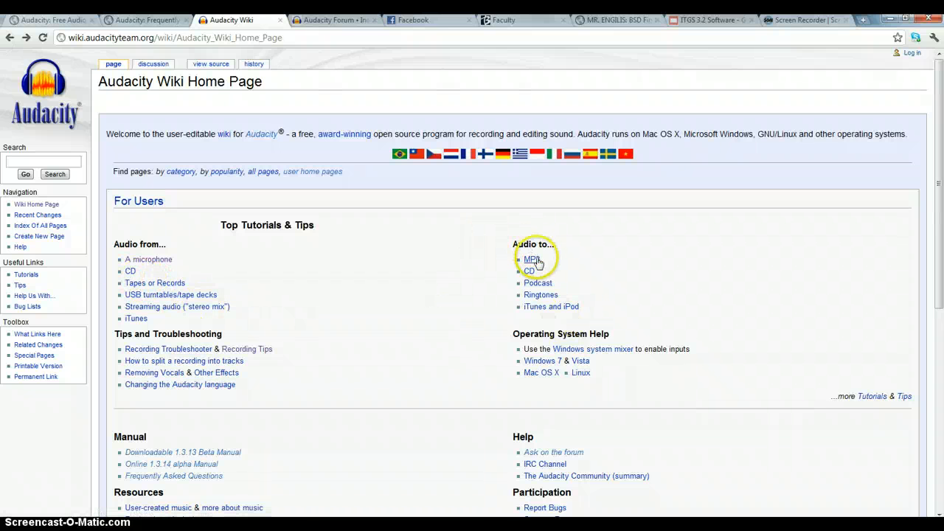
{"action": "left_click_drag", "start_coordinate": [499, 243], "coordinate": [561, 314]}
{"action": "left_click", "coordinate": [591, 299]}
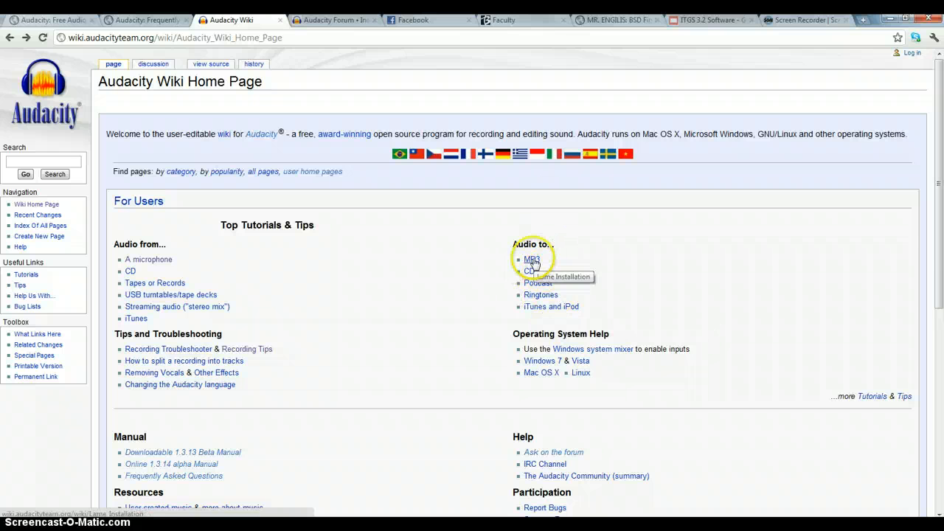
{"action": "scroll", "coordinate": [311, 448], "scroll_direction": "down", "scroll_amount": 2}
{"action": "scroll", "coordinate": [348, 411], "scroll_direction": "up", "scroll_amount": 1}
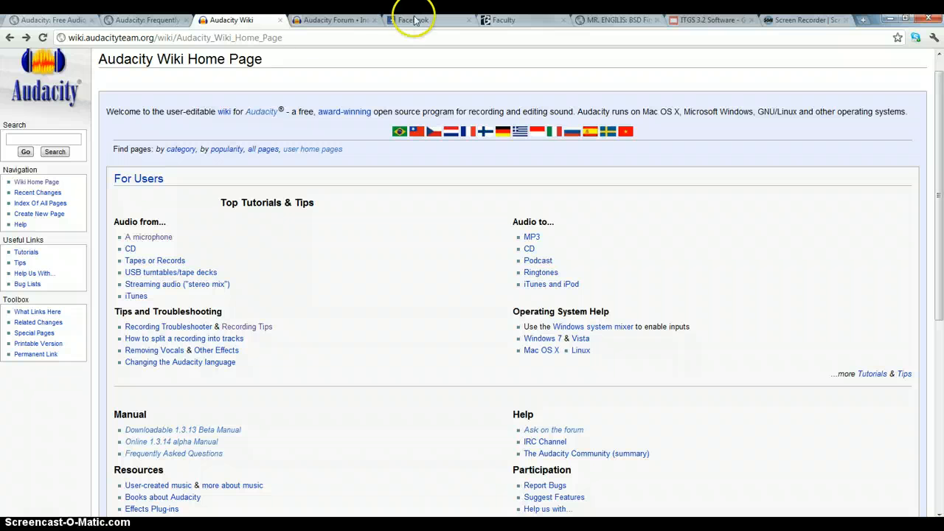
Close the wiki page and look through the boards of the Audacity Forum
{"action": "left_click", "coordinate": [280, 20]}
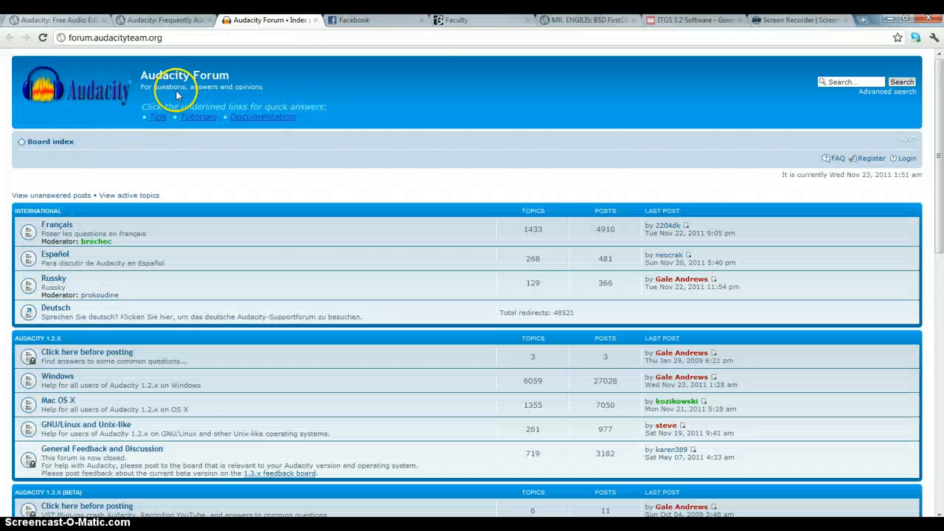
{"action": "scroll", "coordinate": [228, 202], "scroll_direction": "down", "scroll_amount": 5}
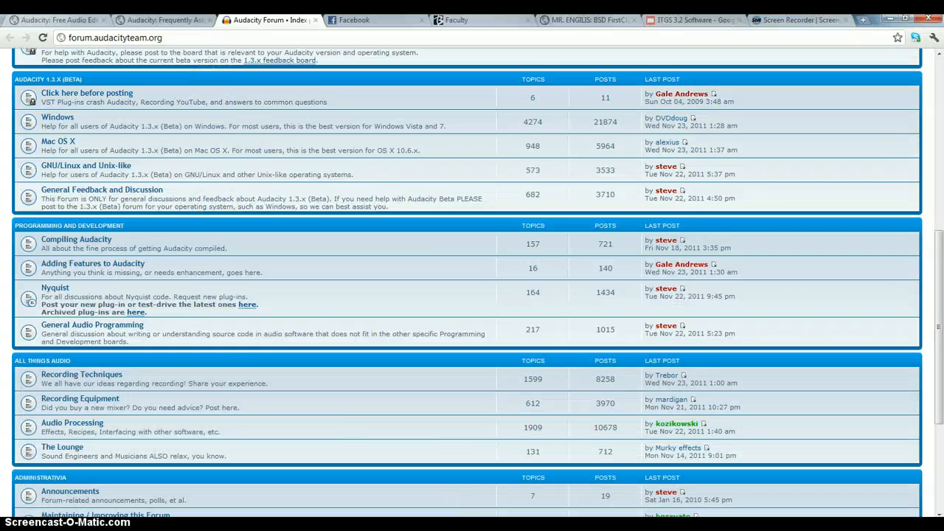
{"action": "scroll", "coordinate": [363, 421], "scroll_direction": "up", "scroll_amount": 5}
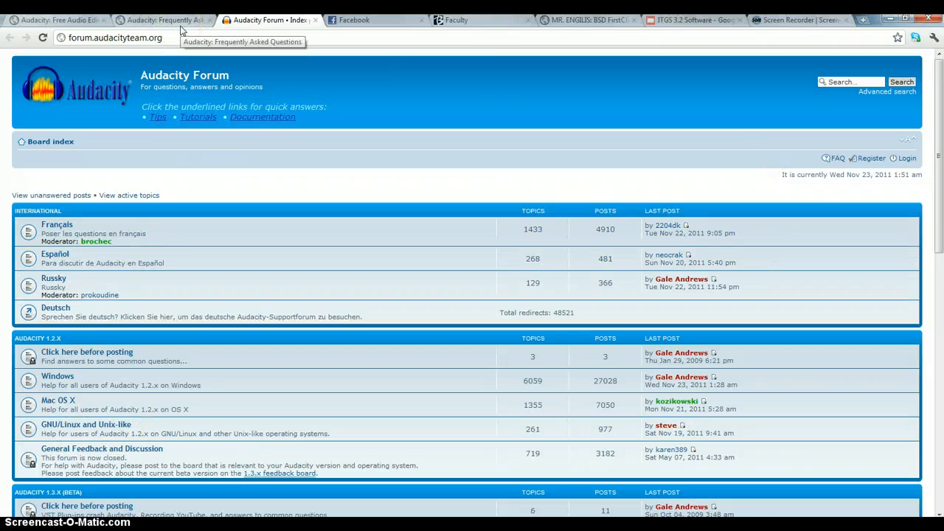
Revisit the Frequently Asked Questions page and the forum, ending on the Frequently Asked Questions page
{"action": "left_click", "coordinate": [153, 22]}
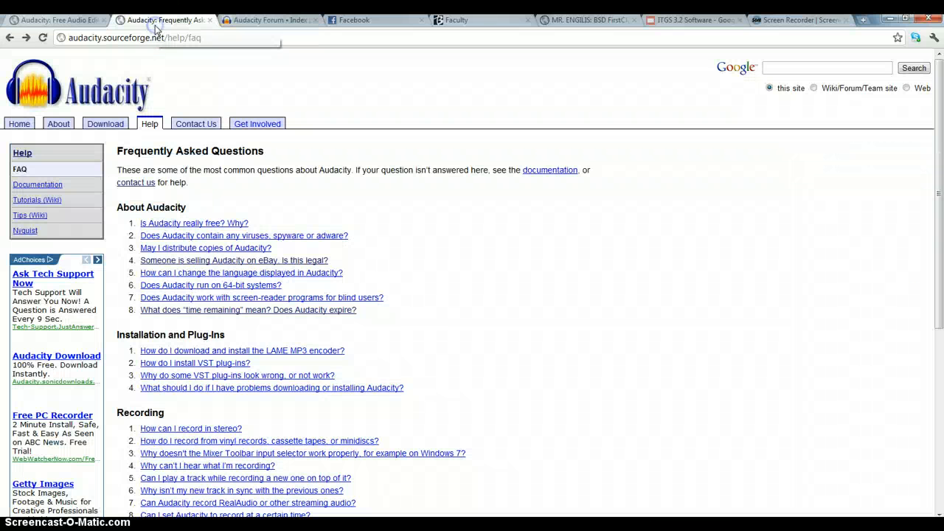
{"action": "left_click", "coordinate": [155, 34]}
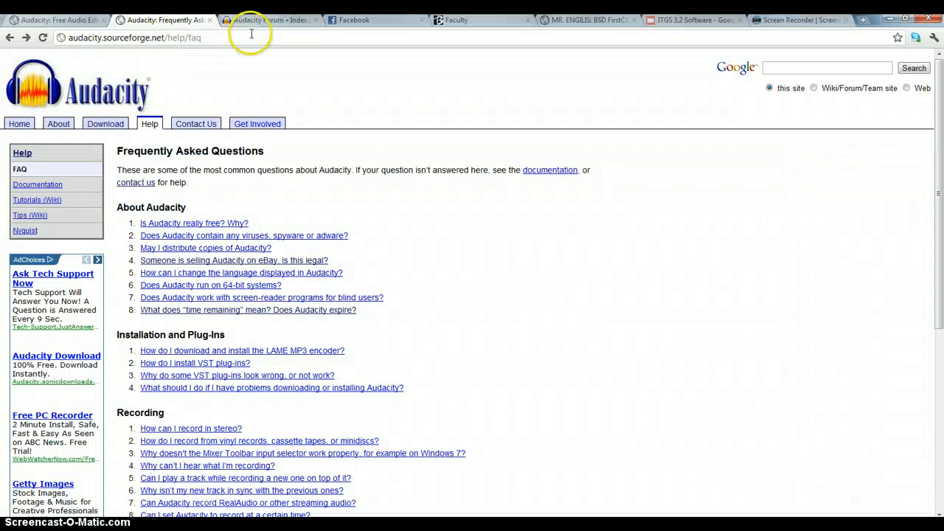
{"action": "left_click", "coordinate": [269, 20]}
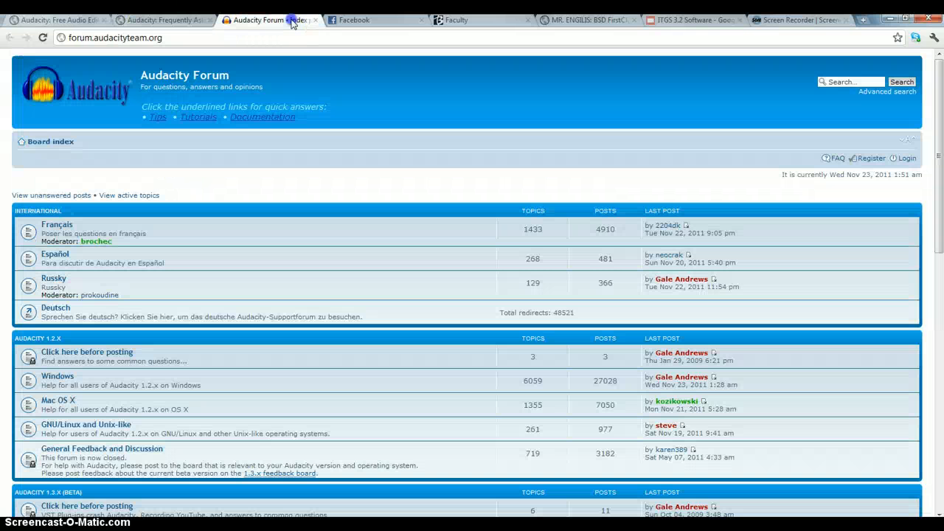
{"action": "left_click", "coordinate": [195, 24]}
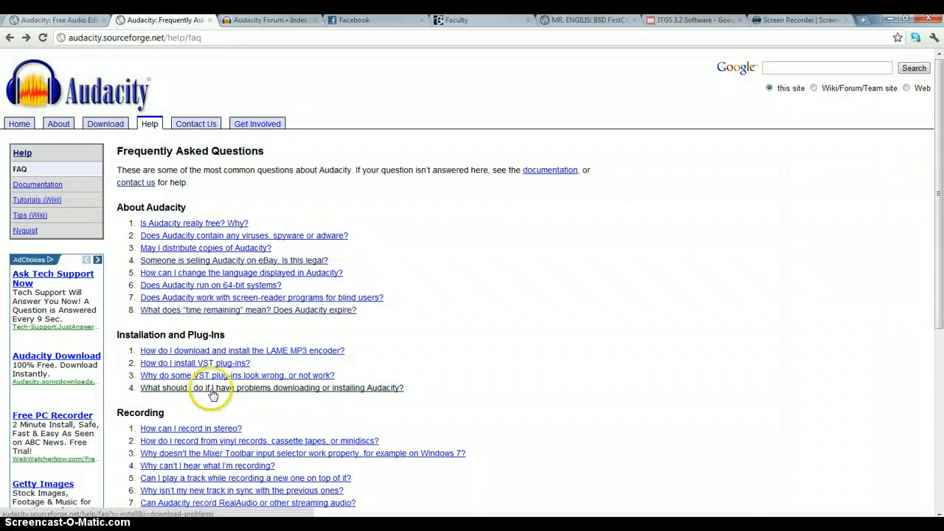
Switch to the empty Audacity project, record a stereo clip about 3.4 seconds long and play it back
{"action": "left_click", "coordinate": [492, 525]}
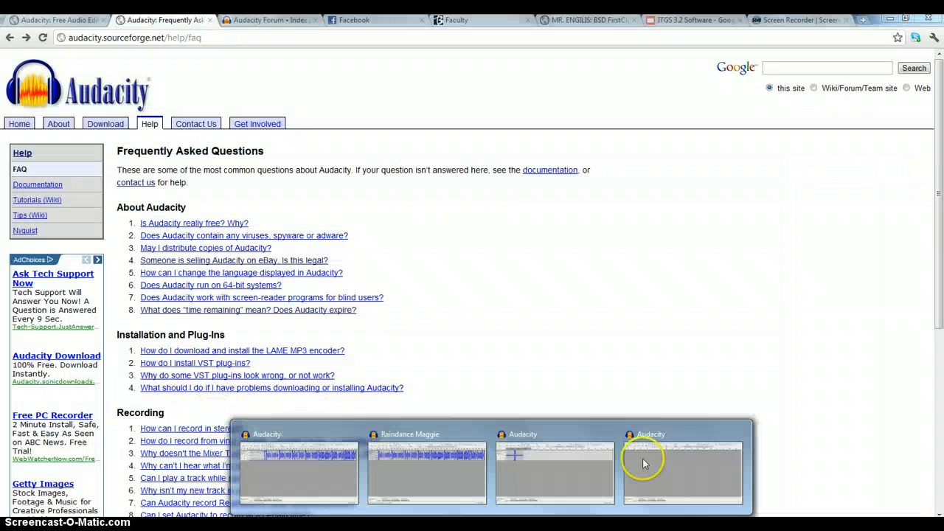
{"action": "left_click", "coordinate": [643, 463]}
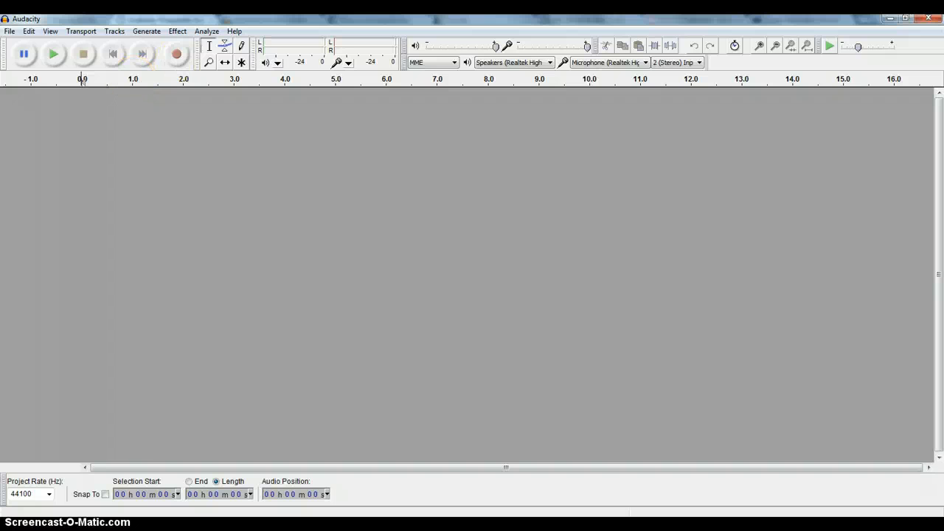
{"action": "left_click", "coordinate": [177, 63]}
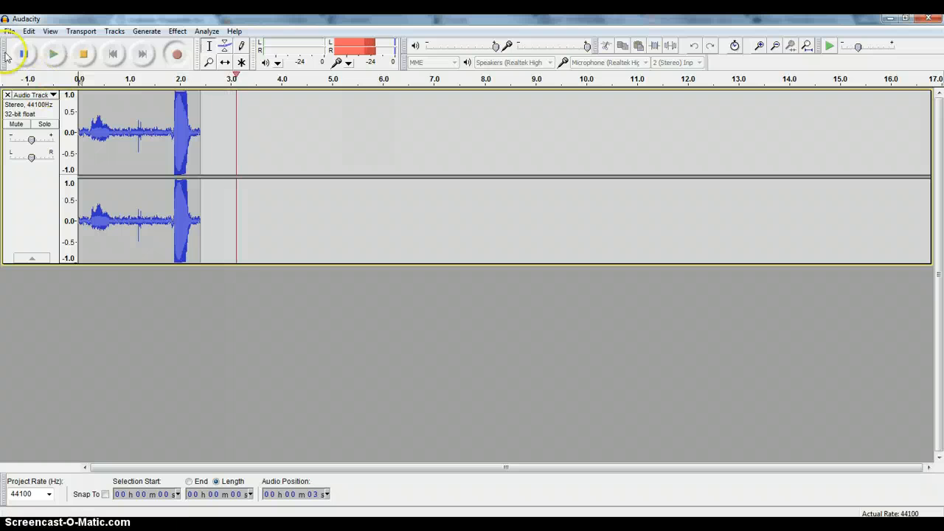
{"action": "left_click", "coordinate": [84, 52]}
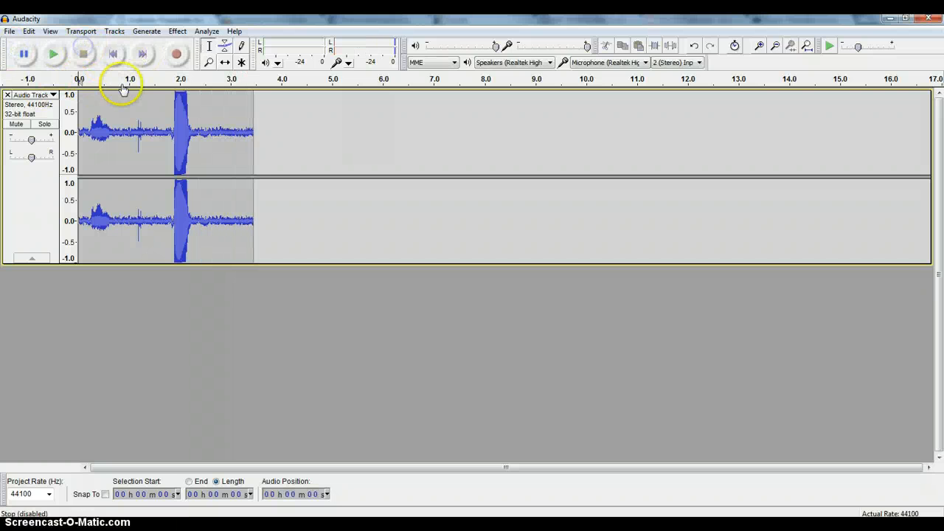
{"action": "left_click", "coordinate": [57, 53]}
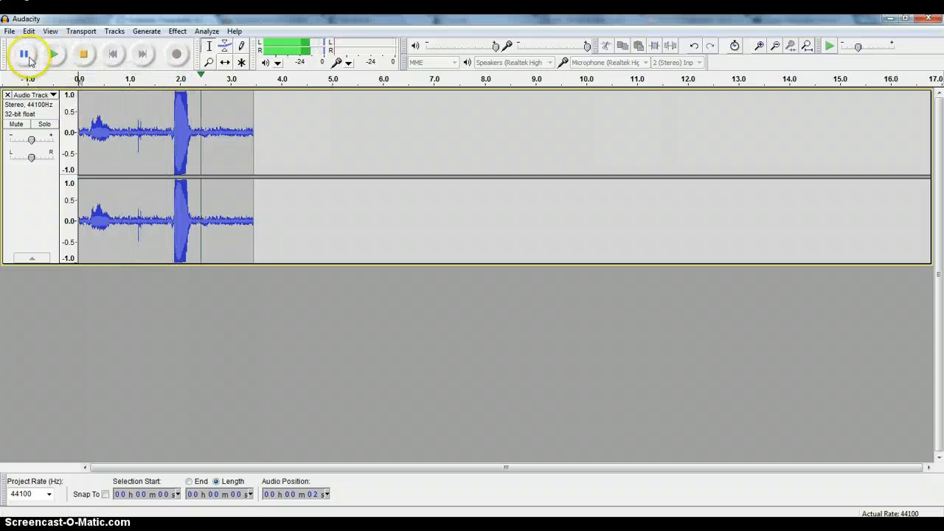
Delete about the first second of the stereo recording and play back what is left, pausing partway
{"action": "left_click", "coordinate": [135, 112]}
{"action": "left_click_drag", "start_coordinate": [132, 119], "coordinate": [48, 108]}
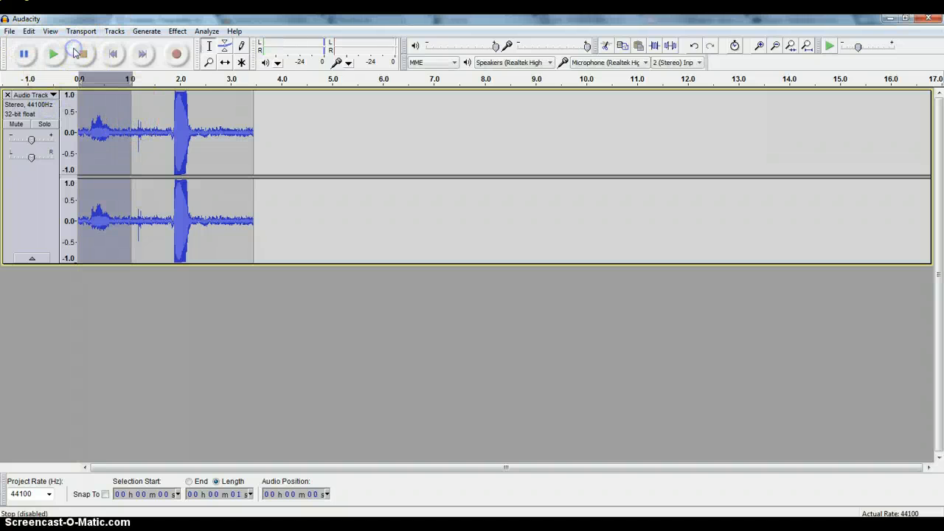
{"action": "key", "text": "Delete"}
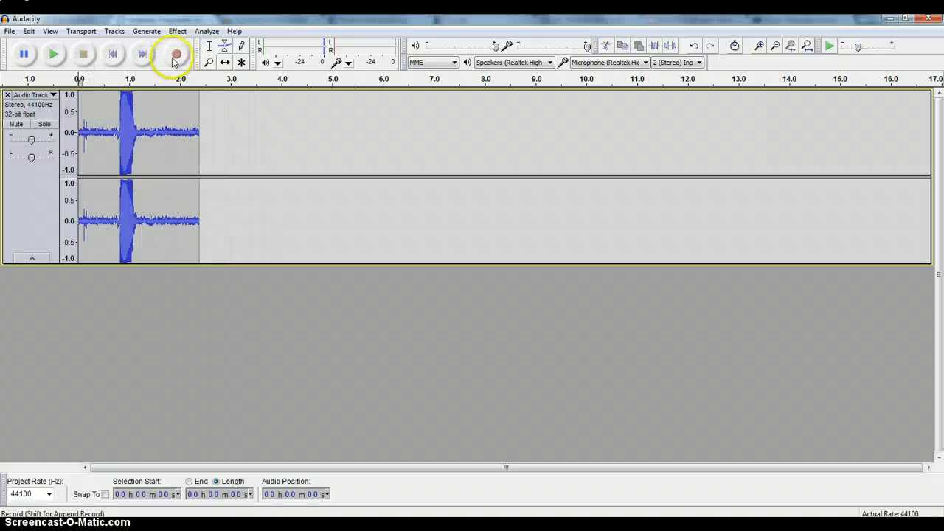
{"action": "left_click", "coordinate": [52, 55]}
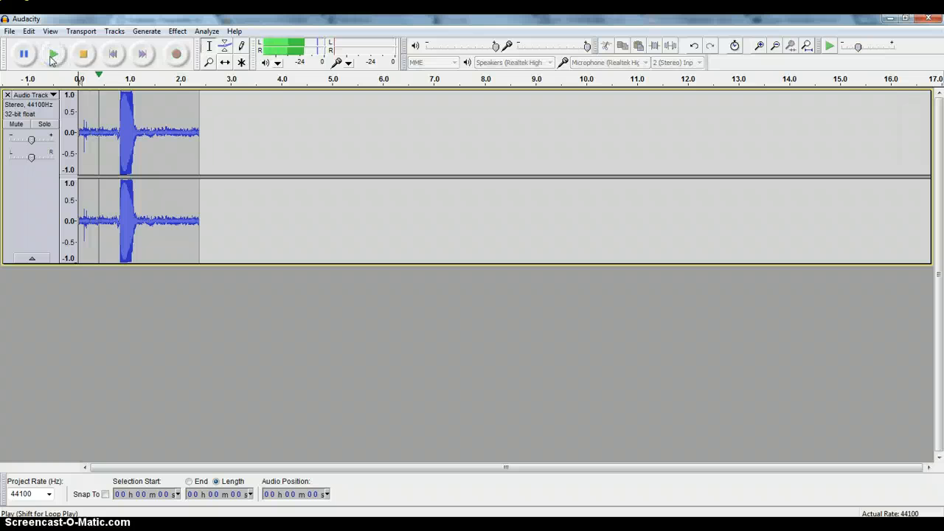
{"action": "left_click", "coordinate": [24, 53]}
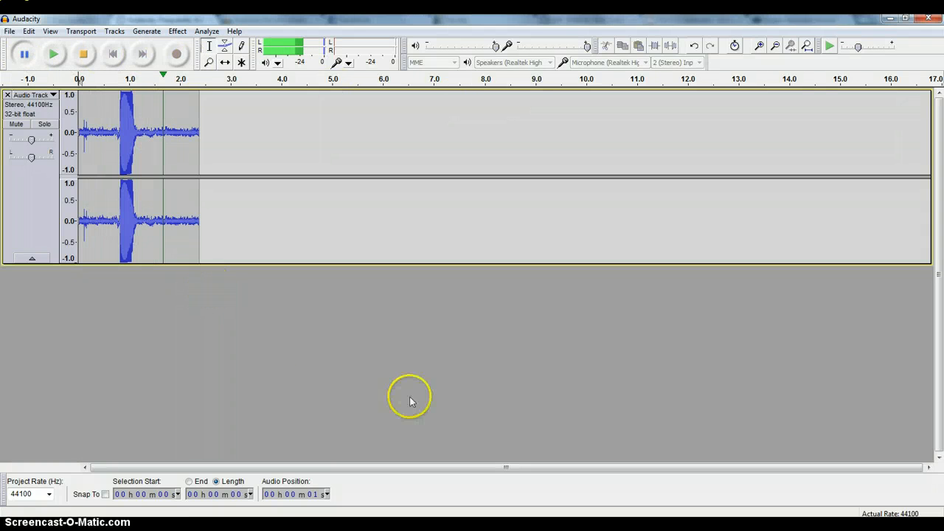
Mark the recording's tail from about 2.0 seconds, end the paused playback, and look over the track and effect commands
{"action": "left_click_drag", "start_coordinate": [180, 127], "coordinate": [200, 134]}
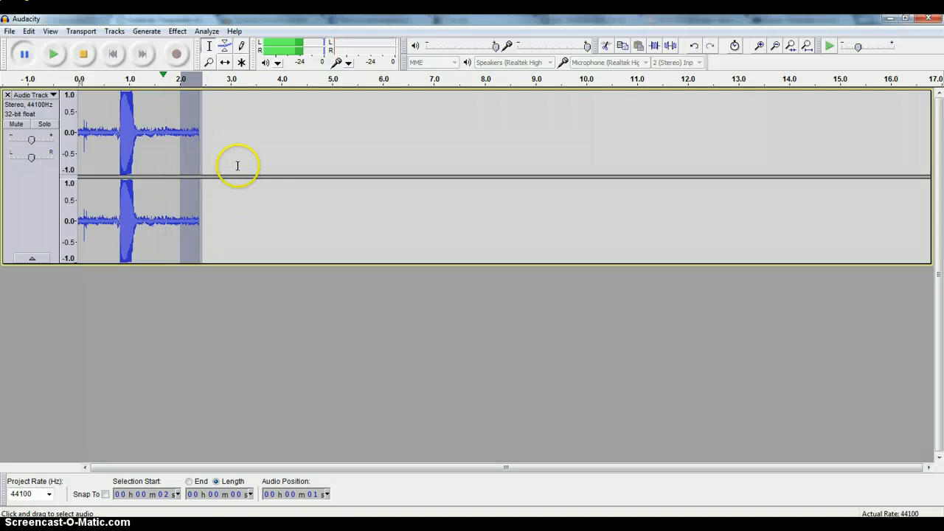
{"action": "left_click", "coordinate": [433, 282]}
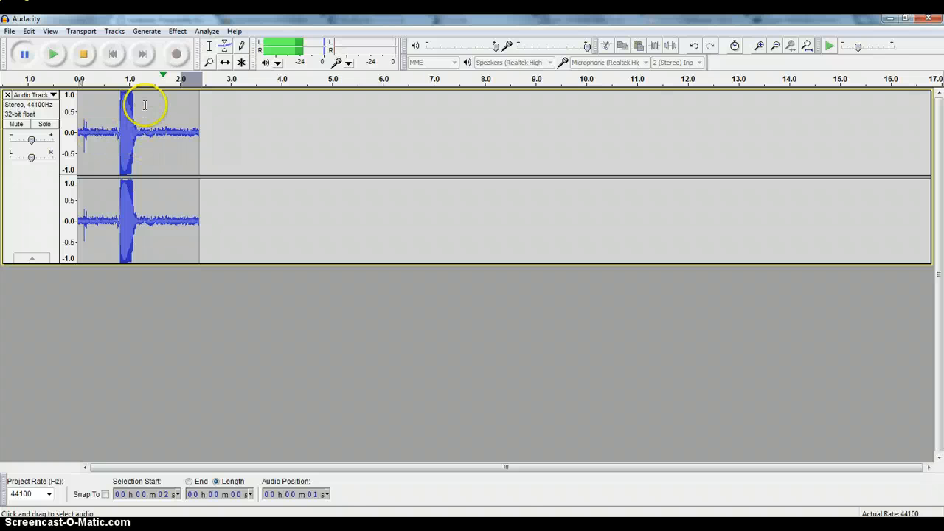
{"action": "left_click", "coordinate": [46, 31]}
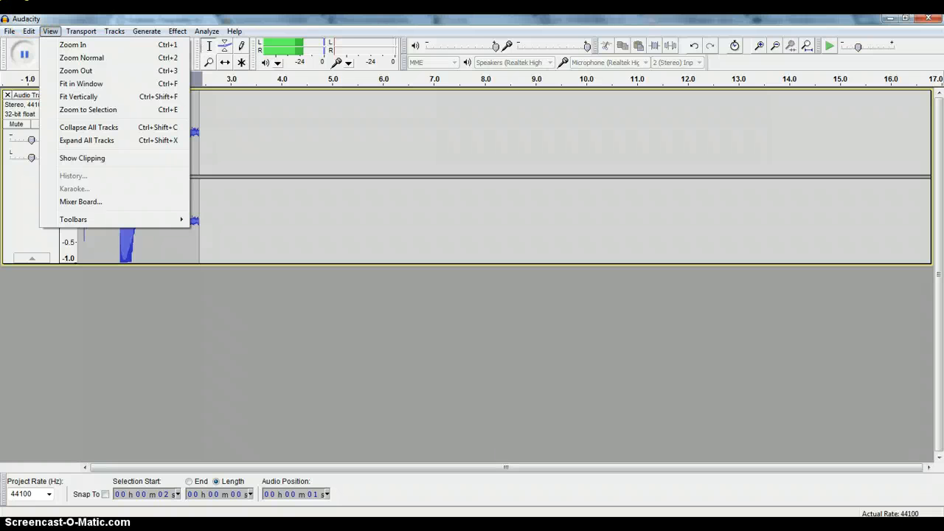
{"action": "left_click", "coordinate": [110, 31]}
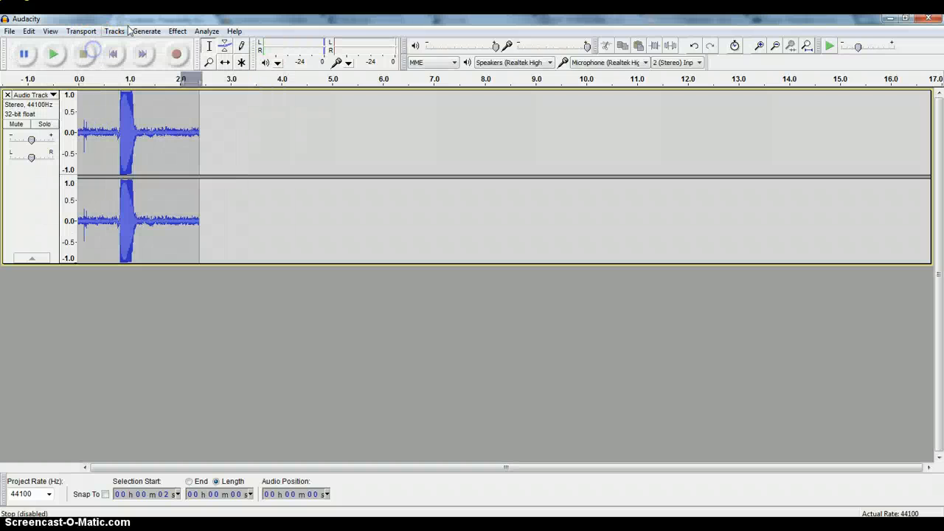
{"action": "left_click", "coordinate": [124, 31]}
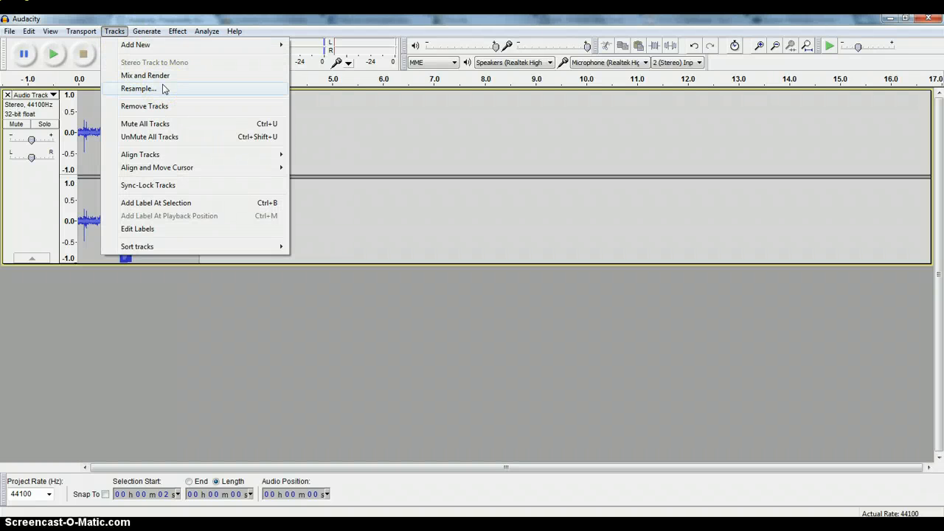
{"action": "left_click", "coordinate": [147, 31]}
{"action": "left_click", "coordinate": [115, 31]}
{"action": "left_click", "coordinate": [178, 31]}
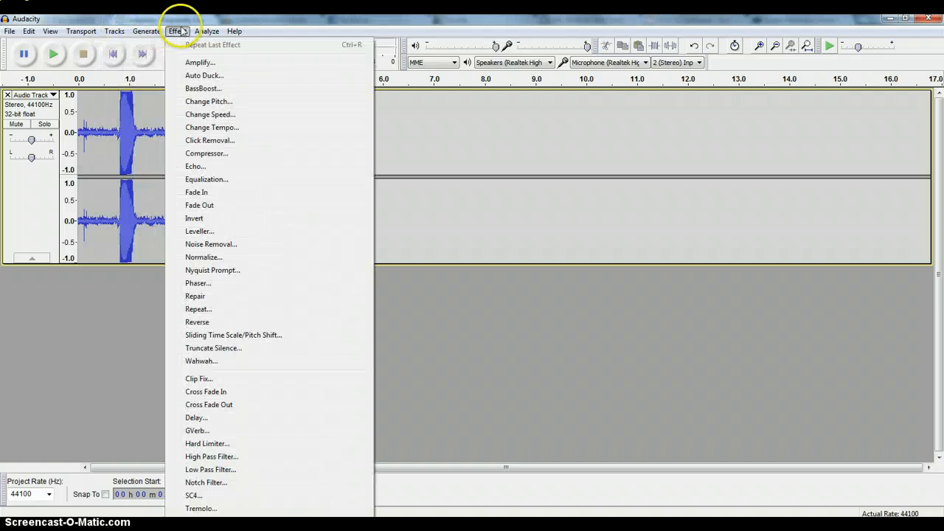
{"action": "mouse_move", "coordinate": [115, 34]}
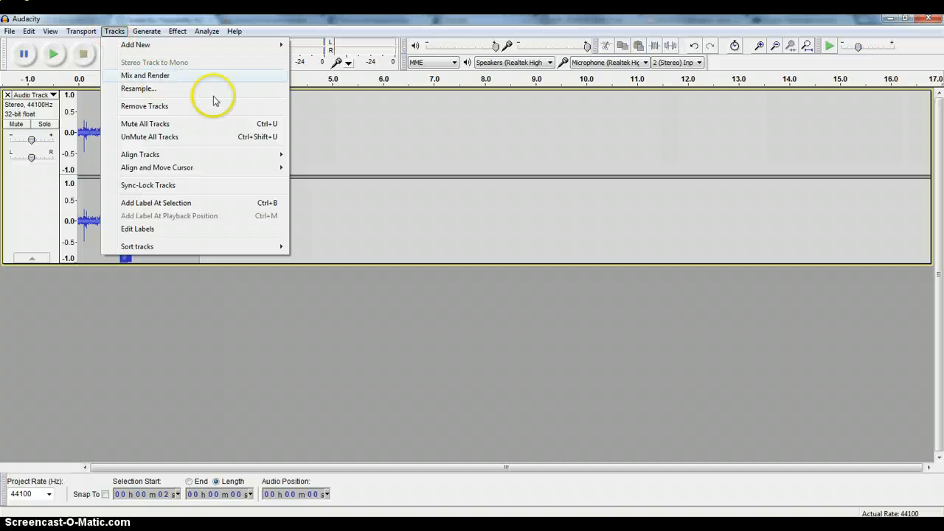
Select the entire stereo clip and convert it to a mono track
{"action": "left_click", "coordinate": [403, 160]}
{"action": "left_click_drag", "start_coordinate": [298, 205], "coordinate": [78, 197]}
{"action": "left_click", "coordinate": [115, 31]}
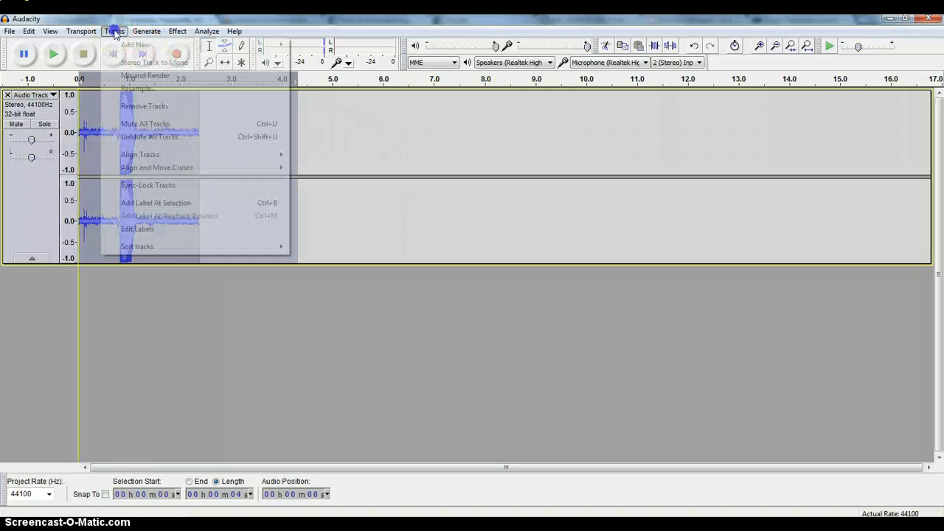
{"action": "left_click", "coordinate": [151, 66]}
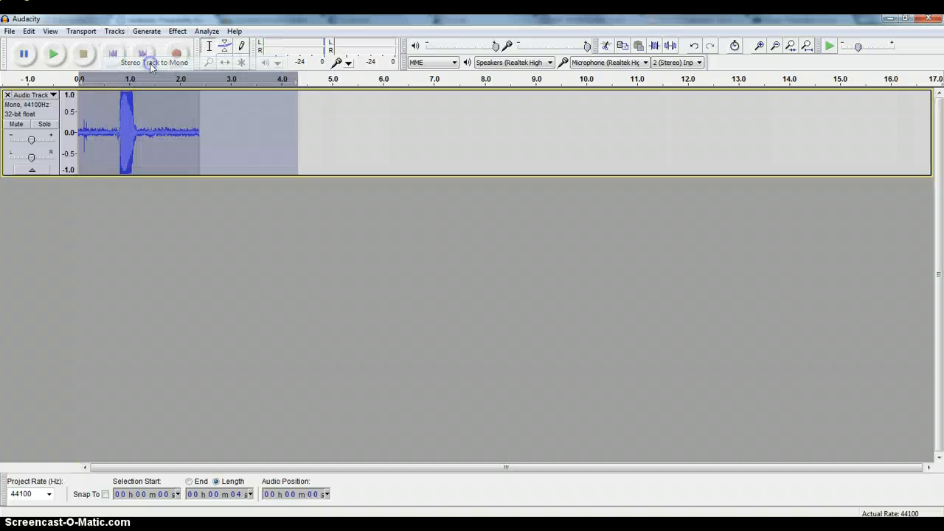
{"action": "left_click", "coordinate": [207, 197]}
Examine the mono waveform around the loud burst at high magnification and in a wider view
{"action": "left_click", "coordinate": [81, 79]}
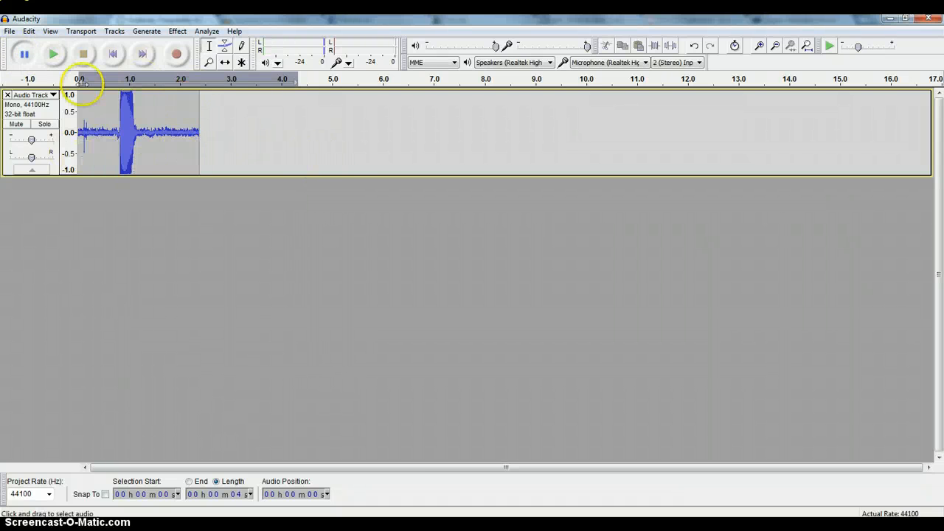
{"action": "left_click", "coordinate": [209, 62]}
{"action": "left_click", "coordinate": [142, 139]}
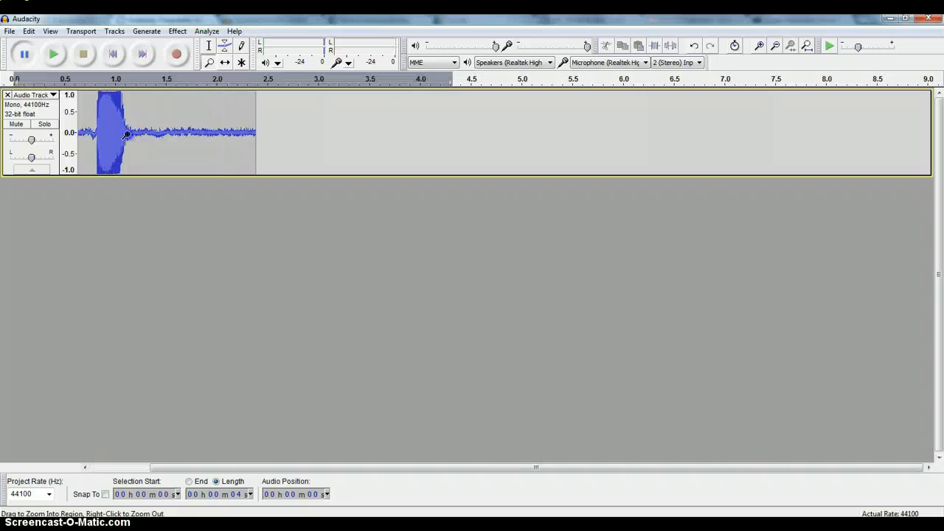
{"action": "left_click", "coordinate": [128, 136]}
{"action": "left_click_drag", "start_coordinate": [128, 135], "coordinate": [132, 135]}
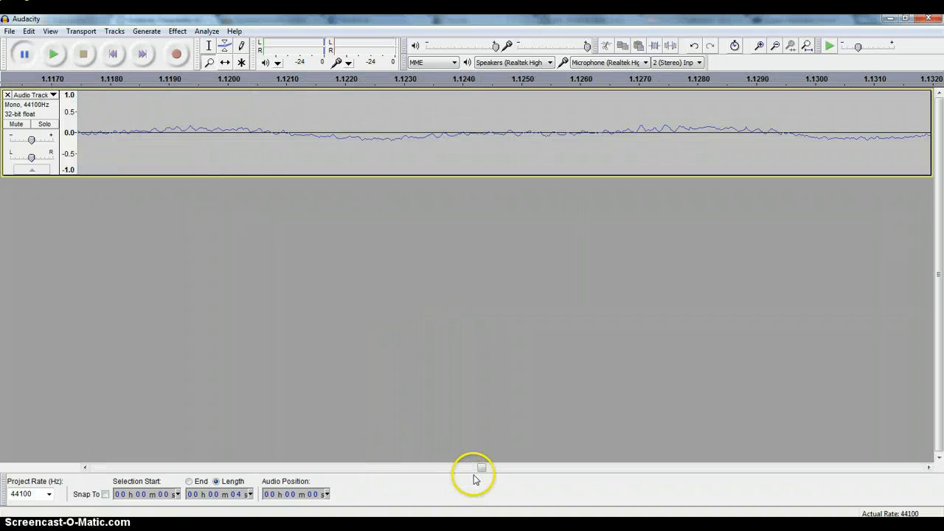
{"action": "left_click_drag", "start_coordinate": [481, 467], "coordinate": [433, 480]}
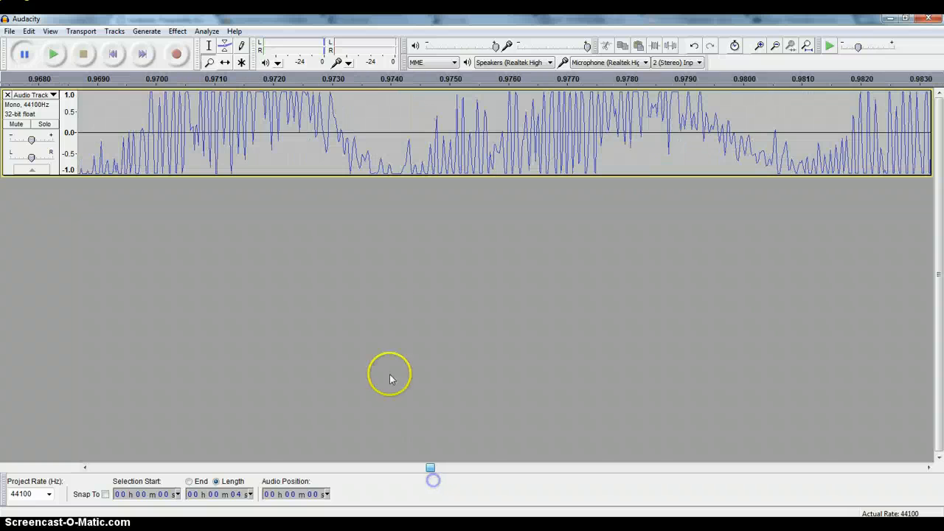
{"action": "right_click", "coordinate": [290, 152]}
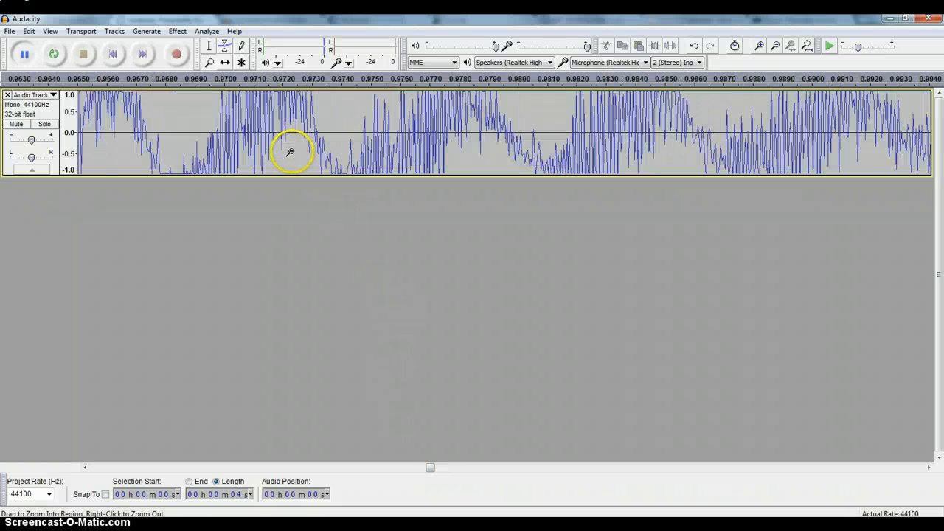
{"action": "right_click", "coordinate": [290, 152]}
{"action": "right_click", "coordinate": [290, 151]}
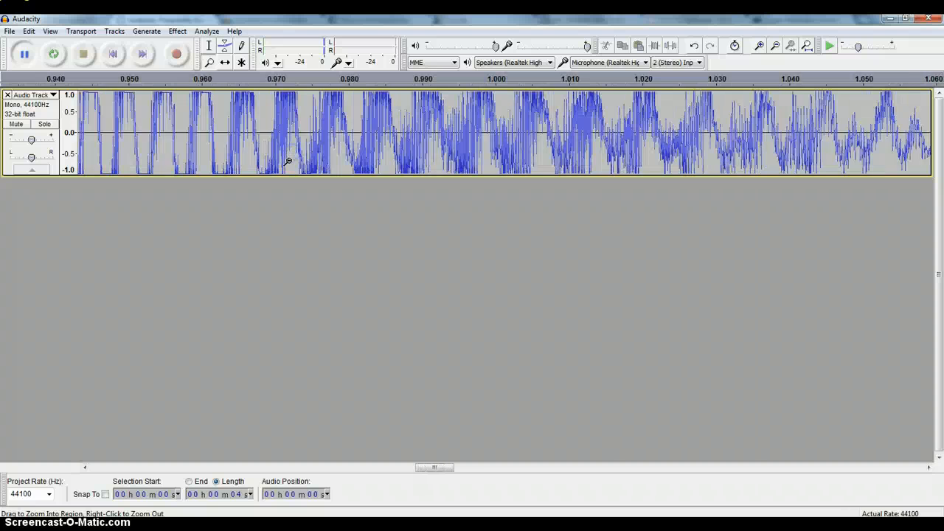
{"action": "right_click", "coordinate": [288, 161]}
{"action": "left_click", "coordinate": [287, 161], "text": "shift"}
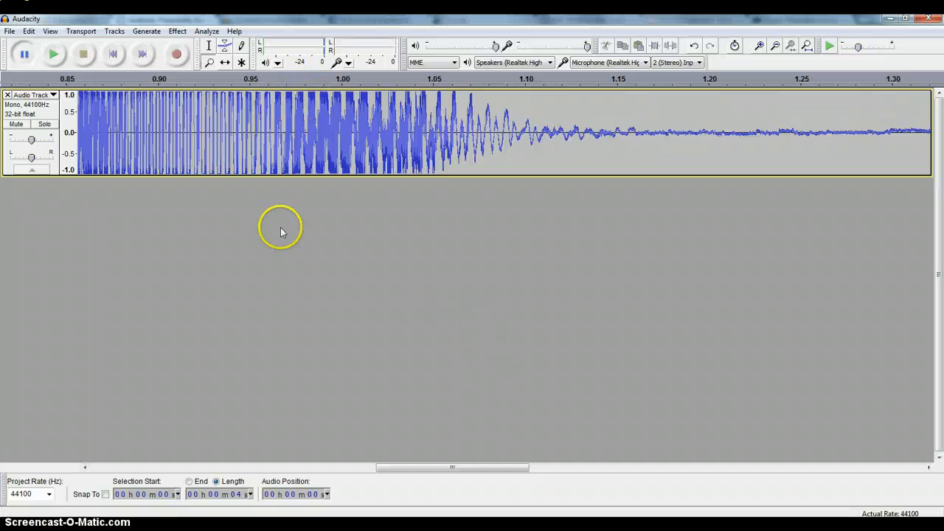
Play the selected mono recording from its start, then stop it
{"action": "left_click", "coordinate": [86, 35]}
{"action": "left_click", "coordinate": [81, 32]}
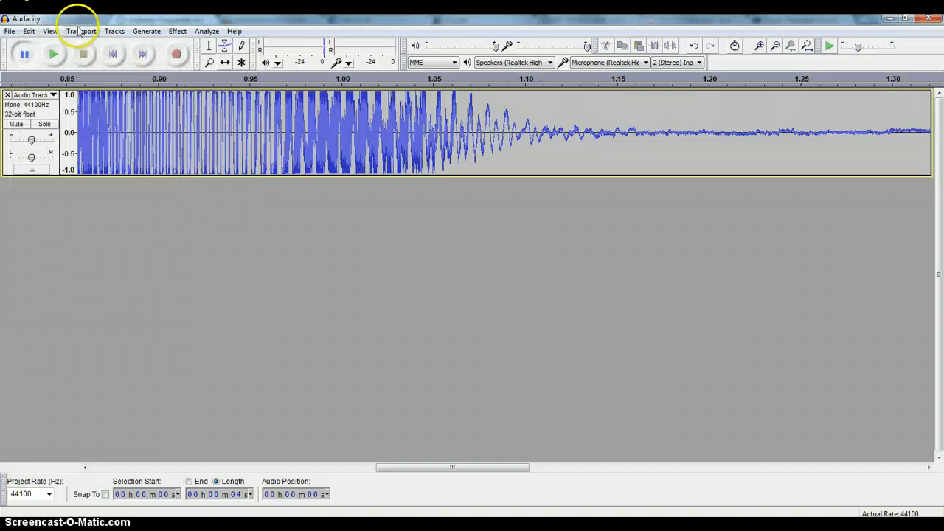
{"action": "left_click", "coordinate": [53, 56]}
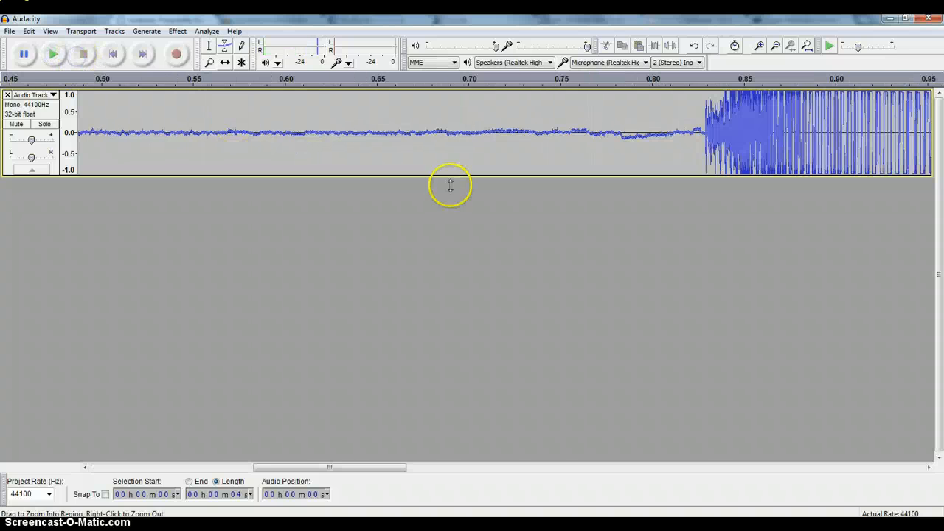
Split the mono clip inside the loud burst at about 0.91 seconds
{"action": "left_click_drag", "start_coordinate": [286, 469], "coordinate": [364, 465]}
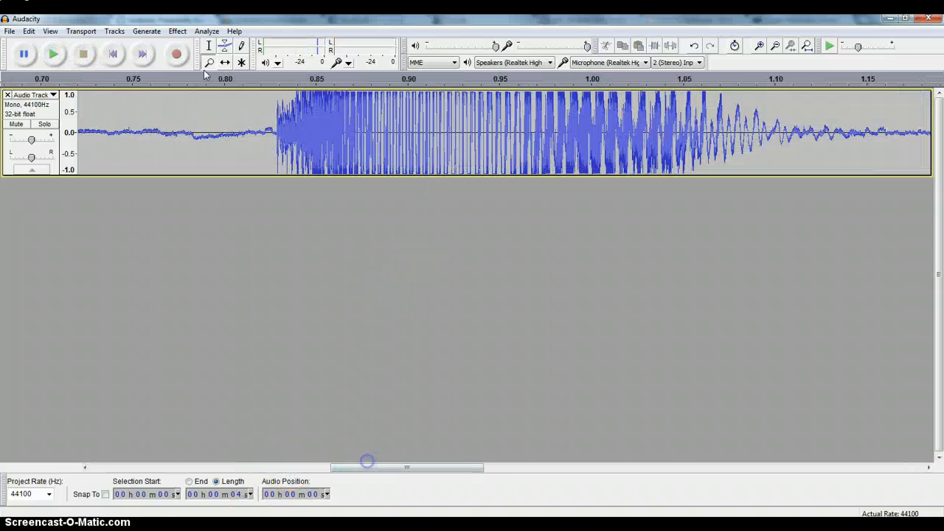
{"action": "left_click", "coordinate": [210, 47]}
{"action": "left_click", "coordinate": [425, 107]}
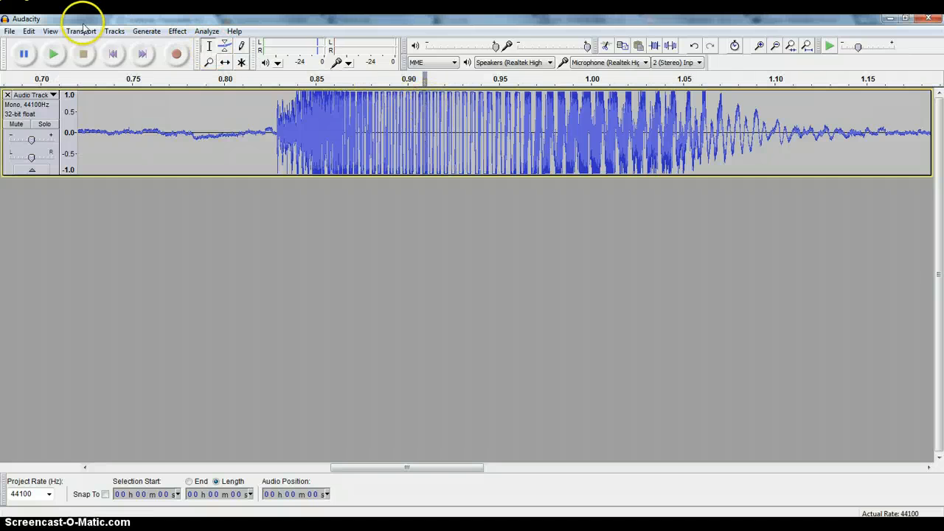
{"action": "left_click", "coordinate": [114, 31]}
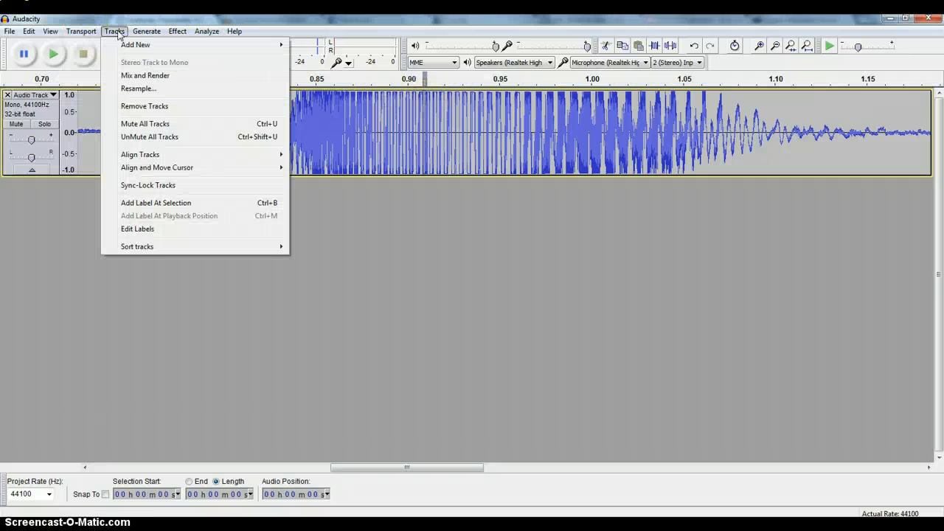
{"action": "left_click", "coordinate": [29, 32]}
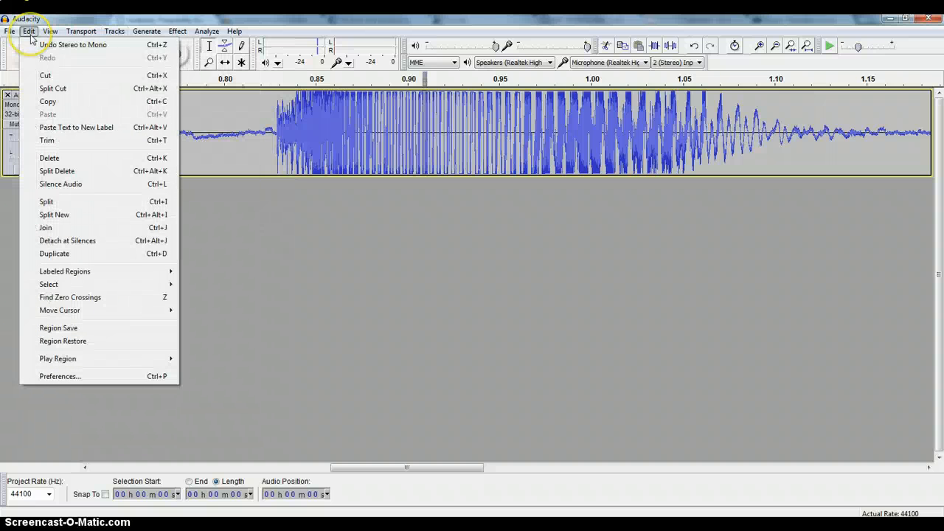
{"action": "key", "text": "Escape"}
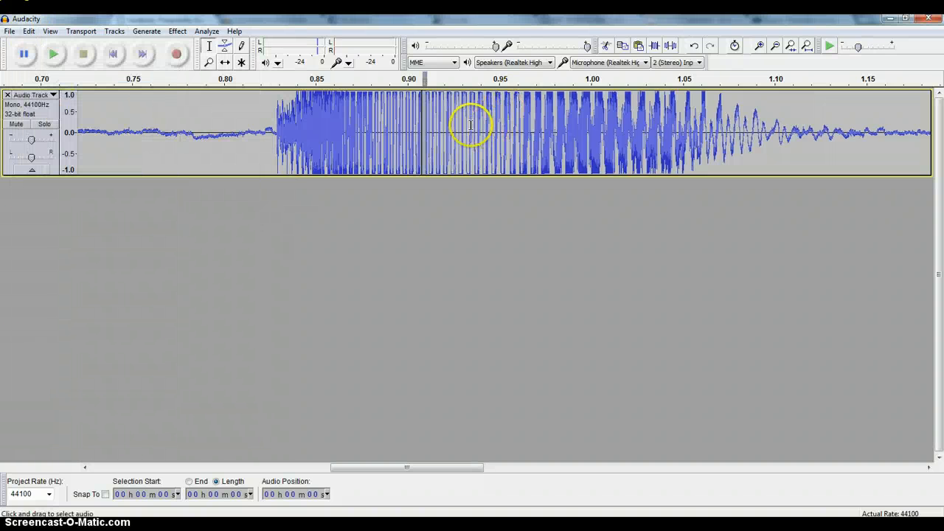
Shift the clip after the split later with the Time Shift tool, leaving a gap of about 0.03 seconds inside the burst
{"action": "left_click", "coordinate": [225, 62]}
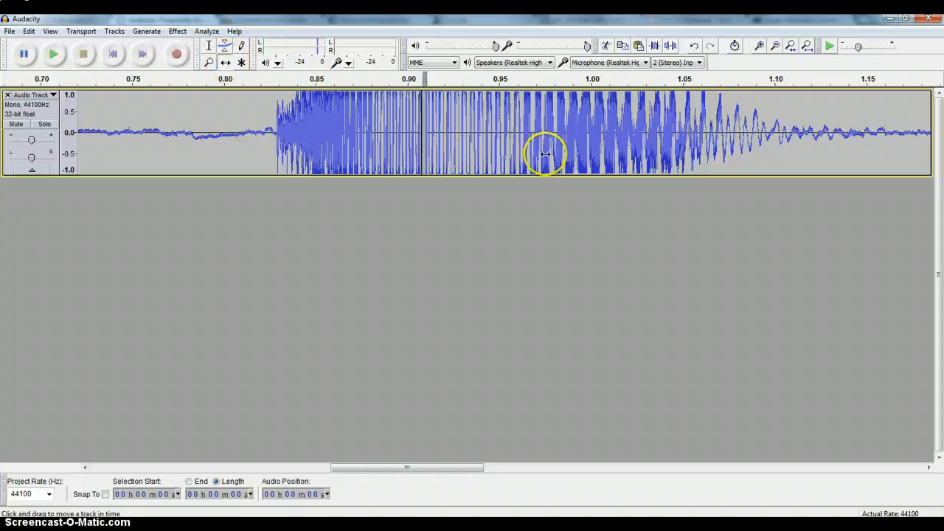
{"action": "left_click_drag", "start_coordinate": [553, 153], "coordinate": [605, 152]}
{"action": "mouse_move", "coordinate": [363, 141]}
{"action": "left_mouse_down"}
{"action": "mouse_move", "coordinate": [402, 147]}
{"action": "mouse_move", "coordinate": [360, 140]}
{"action": "left_mouse_up"}
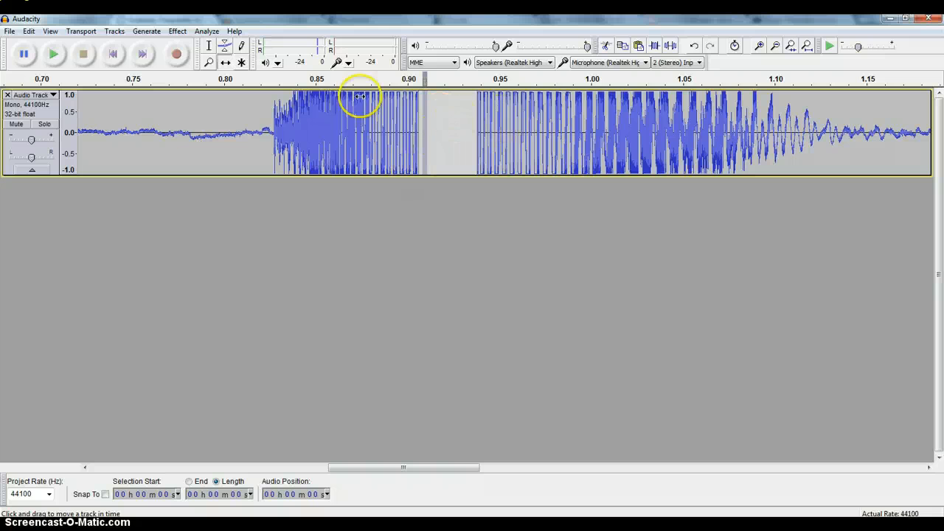
{"action": "mouse_move", "coordinate": [544, 131]}
{"action": "left_mouse_down"}
{"action": "mouse_move", "coordinate": [487, 126]}
{"action": "mouse_move", "coordinate": [546, 124]}
{"action": "left_mouse_up"}
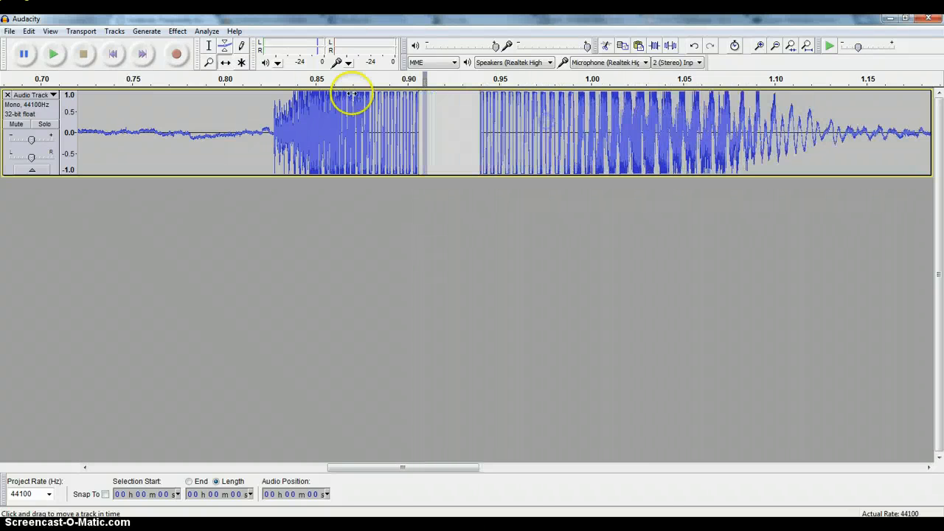
Play the split track from points just before the gap to hear the break
{"action": "left_click", "coordinate": [348, 79]}
{"action": "left_click", "coordinate": [280, 83]}
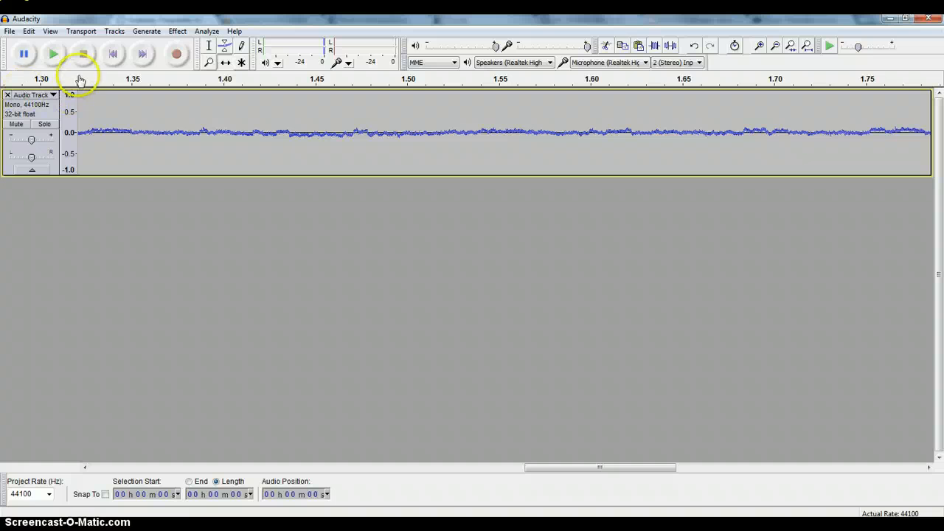
{"action": "left_click_drag", "start_coordinate": [546, 467], "coordinate": [255, 467]}
{"action": "left_click", "coordinate": [319, 82]}
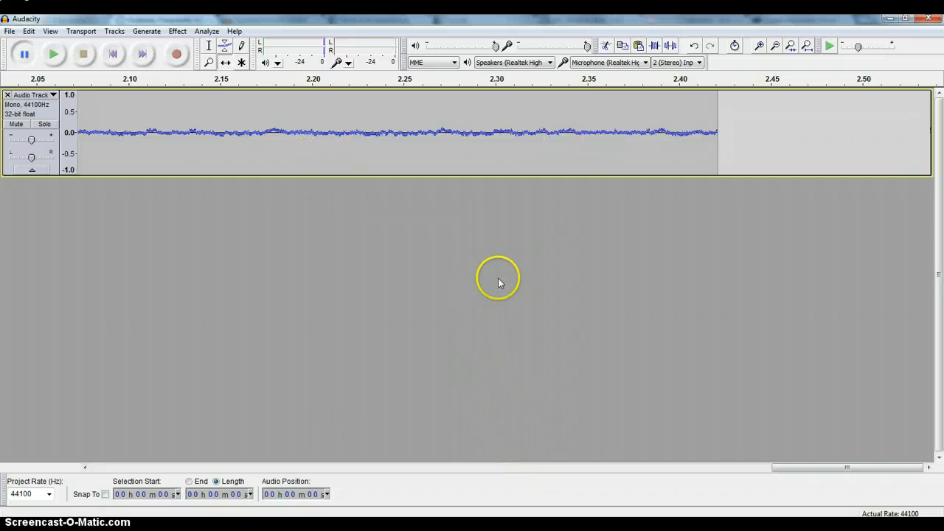
Open the Raindance Maggie audio file and play it from the beginning
{"action": "left_click", "coordinate": [7, 34]}
{"action": "left_click", "coordinate": [104, 57]}
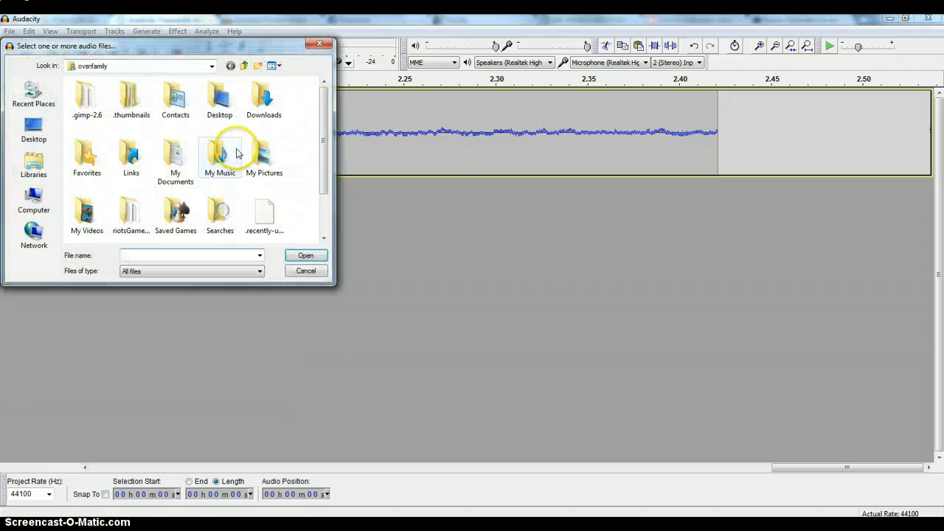
{"action": "scroll", "coordinate": [329, 151], "scroll_direction": "down", "scroll_amount": 2}
{"action": "double_click", "coordinate": [229, 214]}
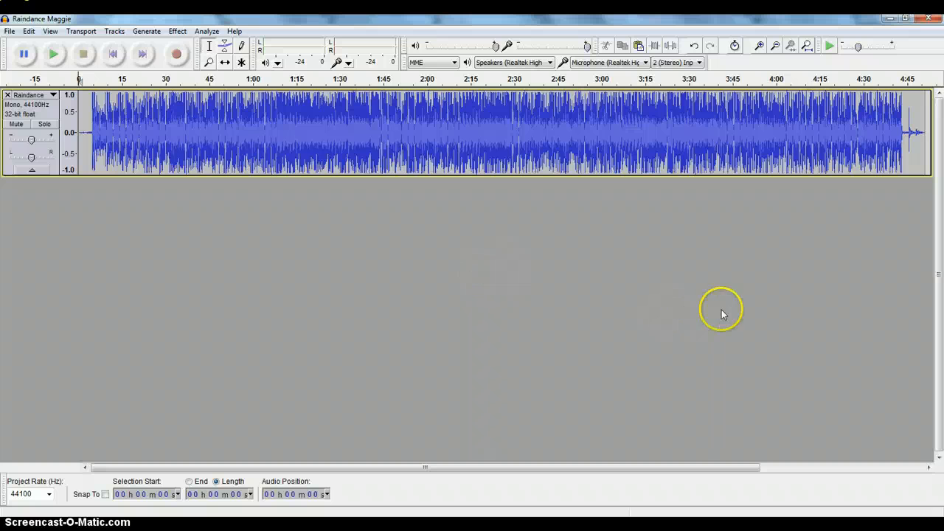
{"action": "left_click", "coordinate": [54, 55]}
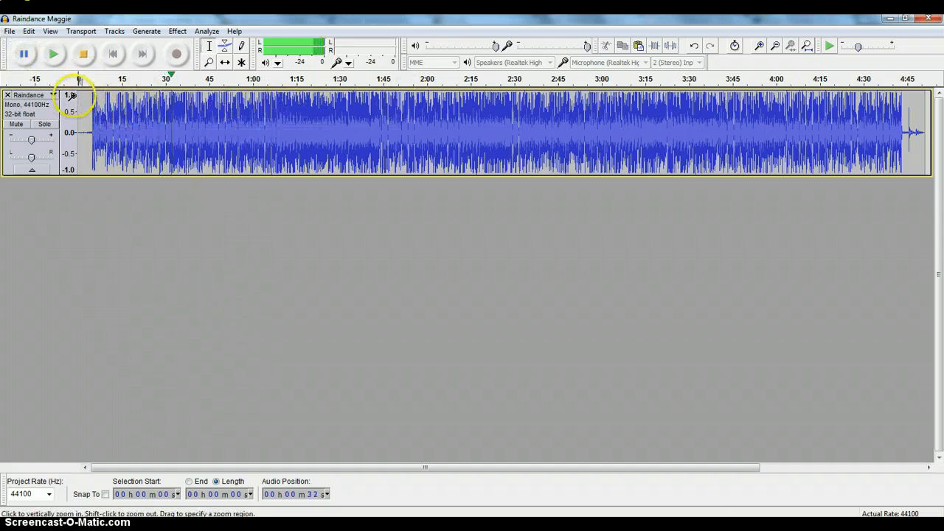
Select about 4 seconds of the song from about 33 seconds, zoom in on that area, and stop playback
{"action": "left_click_drag", "start_coordinate": [175, 120], "coordinate": [187, 120]}
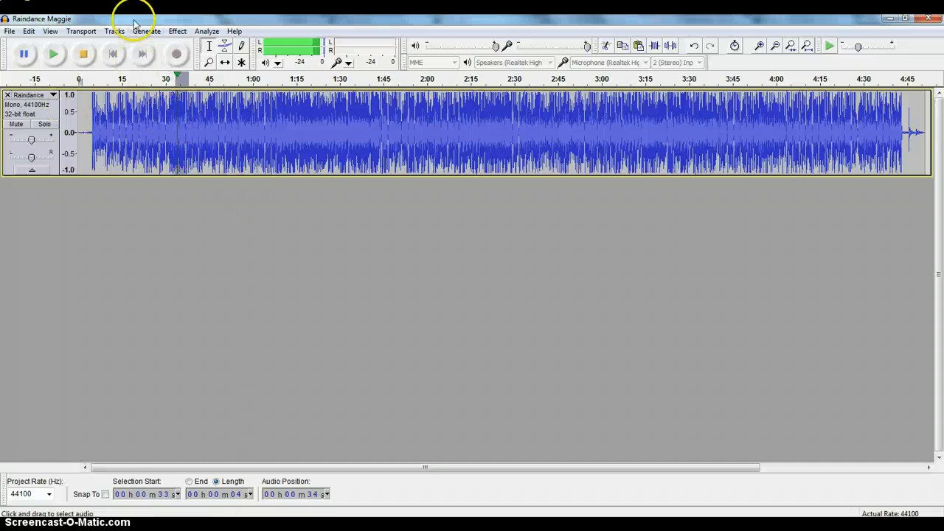
{"action": "left_click", "coordinate": [208, 62]}
{"action": "left_click", "coordinate": [186, 144]}
{"action": "left_click", "coordinate": [174, 142]}
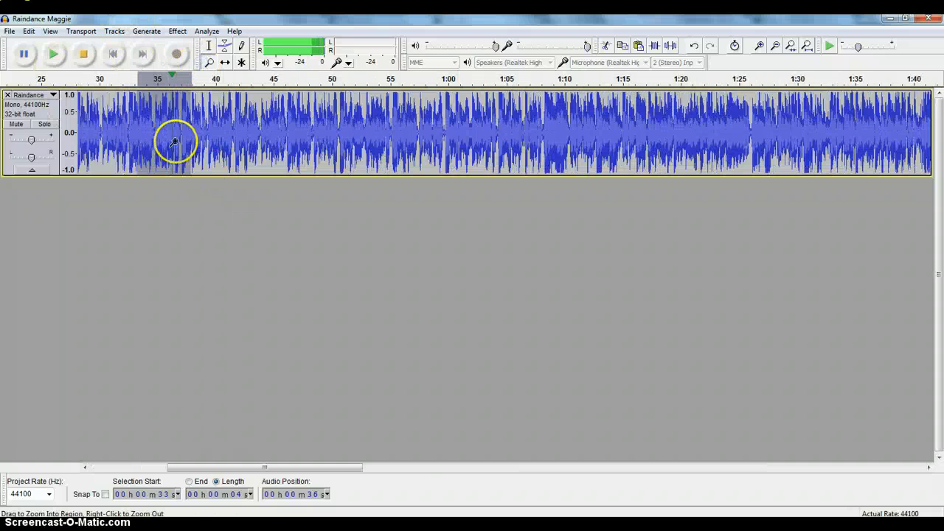
{"action": "left_click", "coordinate": [175, 142]}
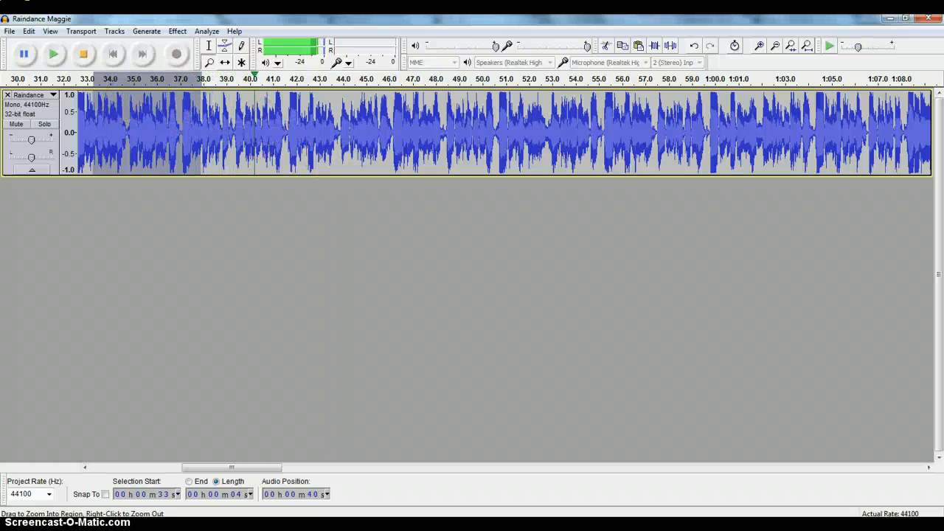
{"action": "left_click", "coordinate": [25, 54]}
{"action": "left_click", "coordinate": [25, 56]}
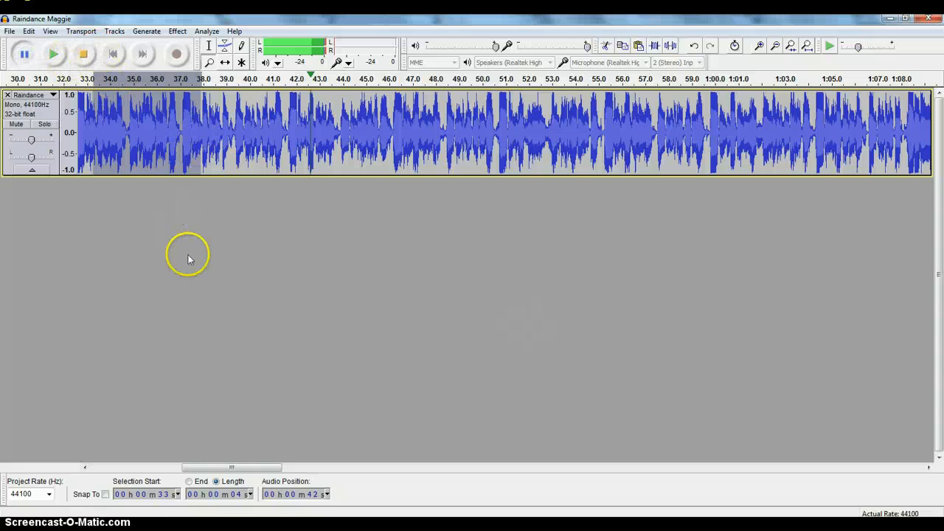
{"action": "left_click", "coordinate": [83, 54]}
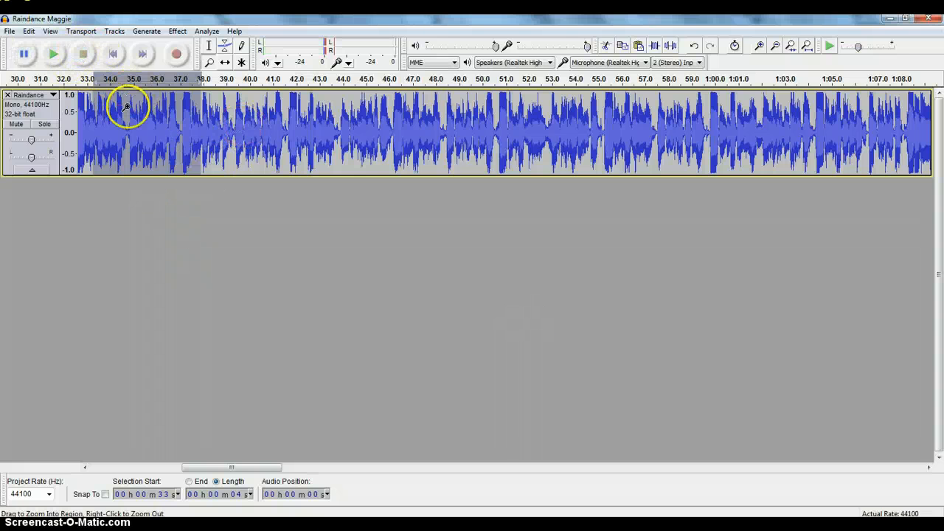
Apply Bass Boost with an 8 dB boost to the part of the song from about 38 to 43 seconds
{"action": "left_click", "coordinate": [209, 46]}
{"action": "left_click", "coordinate": [228, 112]}
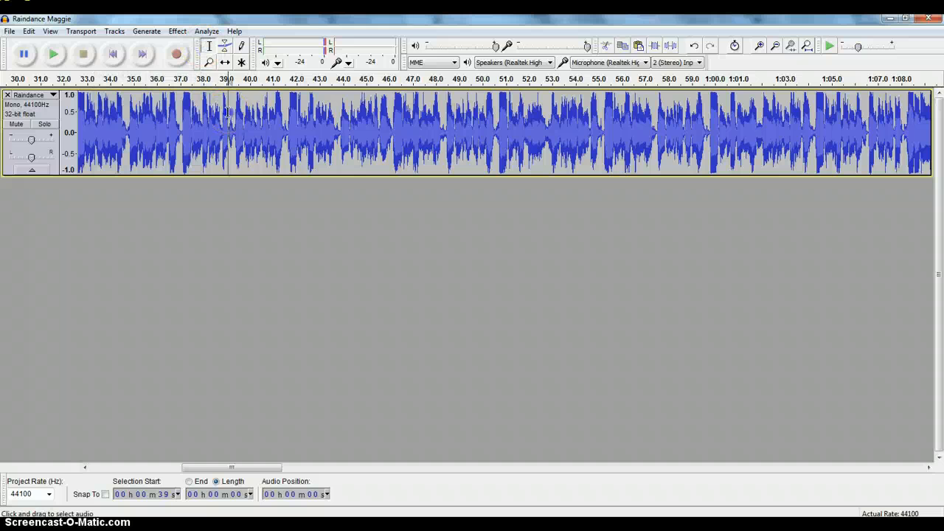
{"action": "left_click_drag", "start_coordinate": [228, 113], "coordinate": [309, 133]}
{"action": "left_click_drag", "start_coordinate": [211, 129], "coordinate": [317, 137]}
{"action": "left_click", "coordinate": [177, 31]}
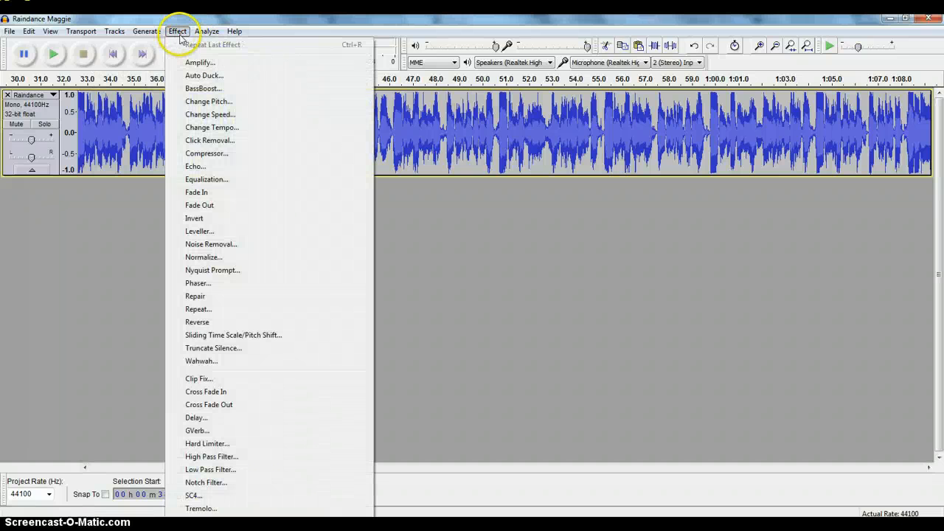
{"action": "left_click", "coordinate": [177, 31]}
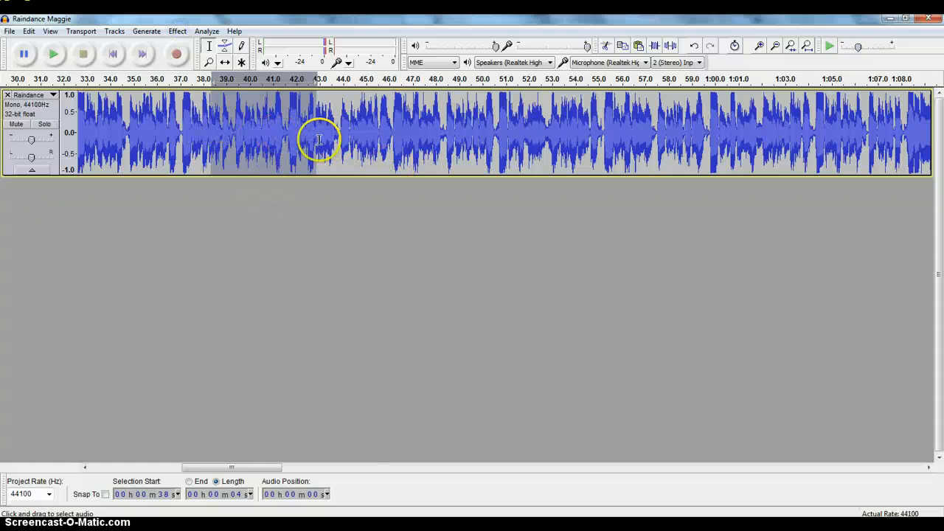
{"action": "left_click", "coordinate": [177, 31]}
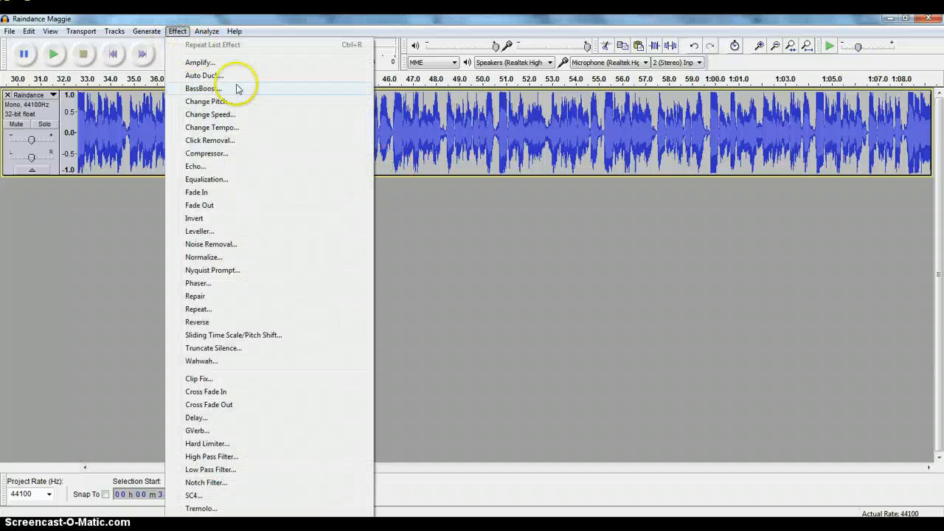
{"action": "left_click", "coordinate": [237, 89]}
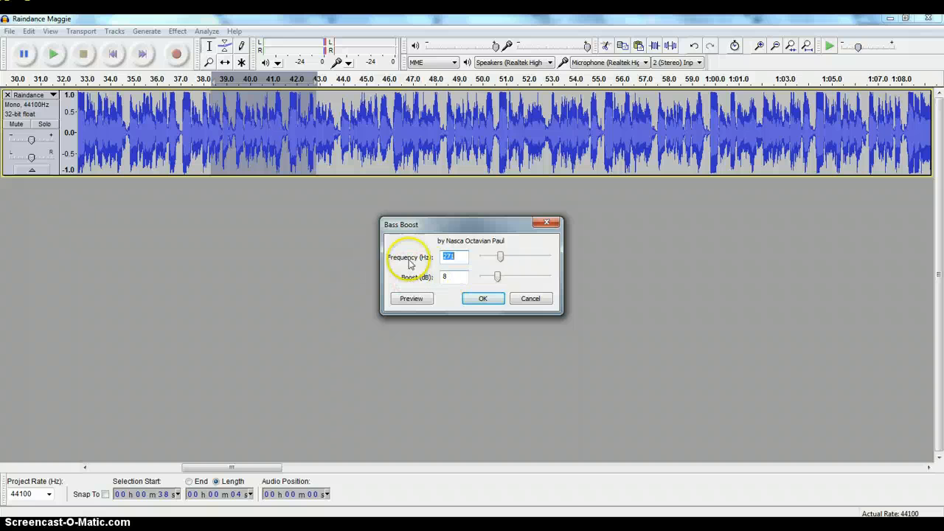
{"action": "left_click", "coordinate": [482, 298]}
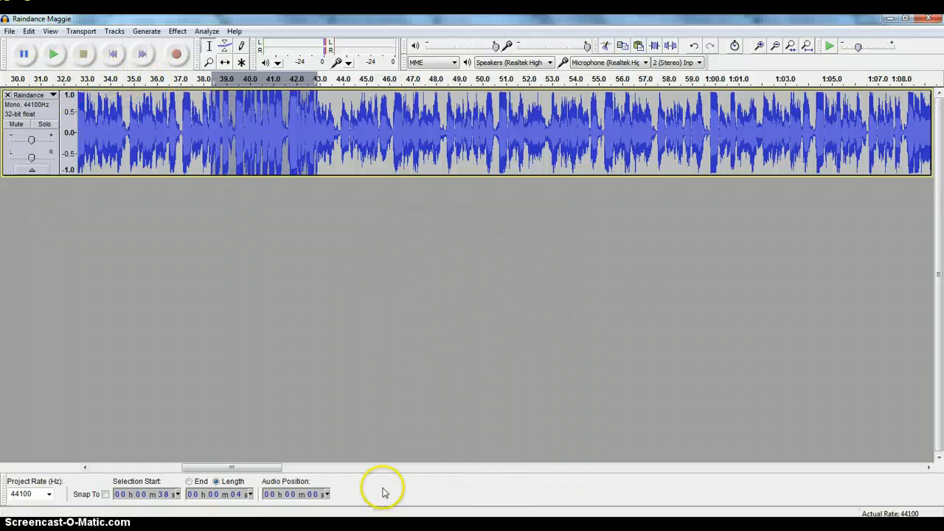
Play the song from about 29 seconds through the bass-boosted section to hear the effect
{"action": "left_click_drag", "start_coordinate": [279, 469], "coordinate": [242, 468]}
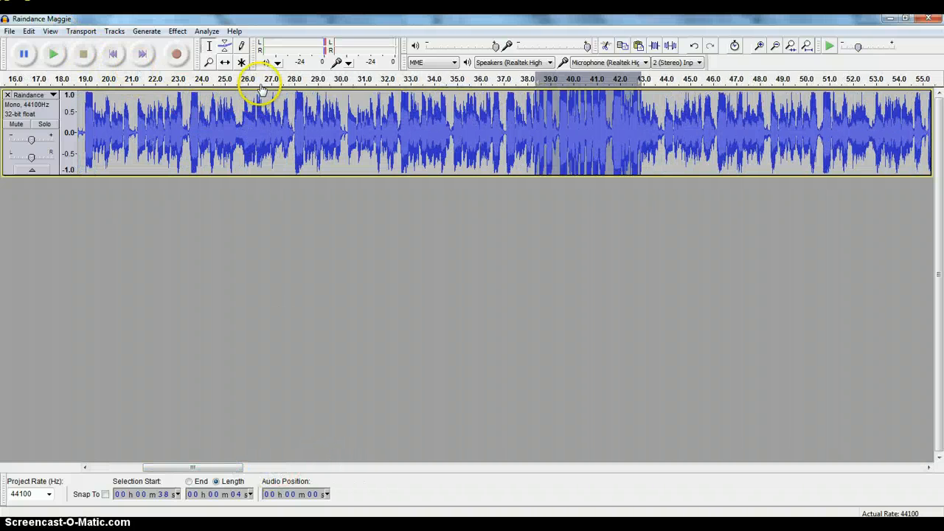
{"action": "left_click", "coordinate": [317, 78]}
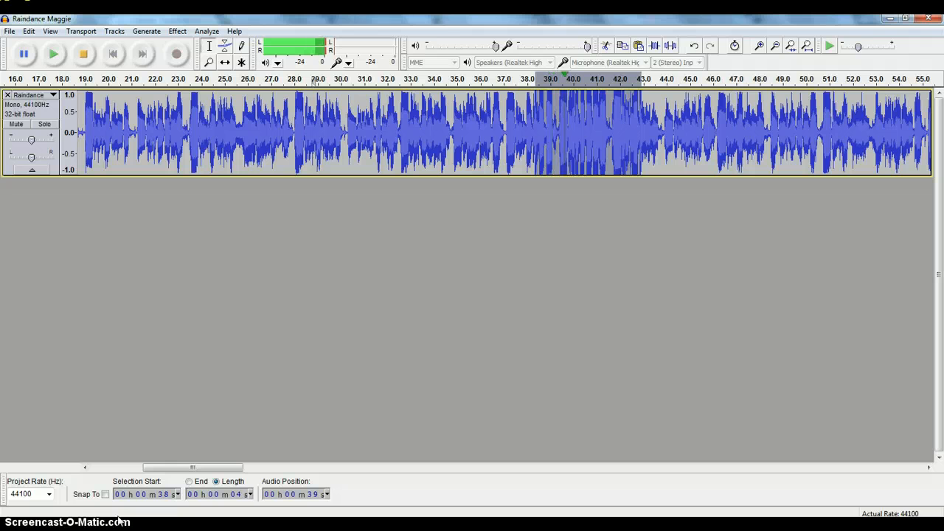
{"action": "left_click", "coordinate": [28, 56]}
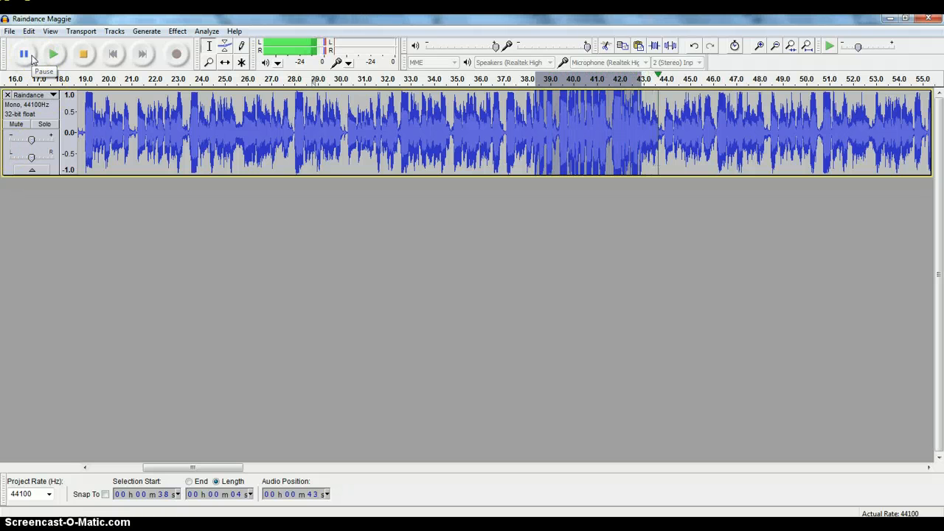
{"action": "left_click", "coordinate": [26, 54]}
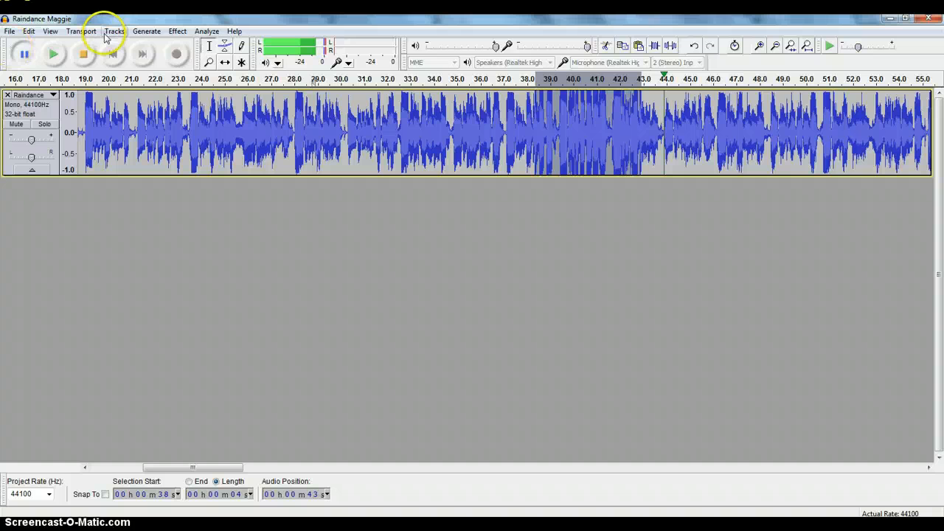
Stop playback and undo the bass boost
{"action": "left_click", "coordinate": [28, 31]}
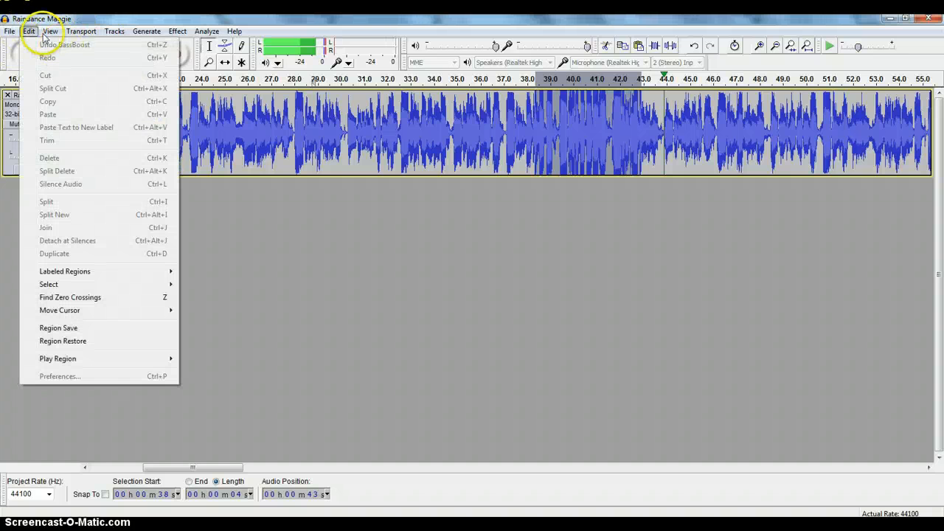
{"action": "left_click", "coordinate": [36, 31]}
{"action": "left_click", "coordinate": [31, 31]}
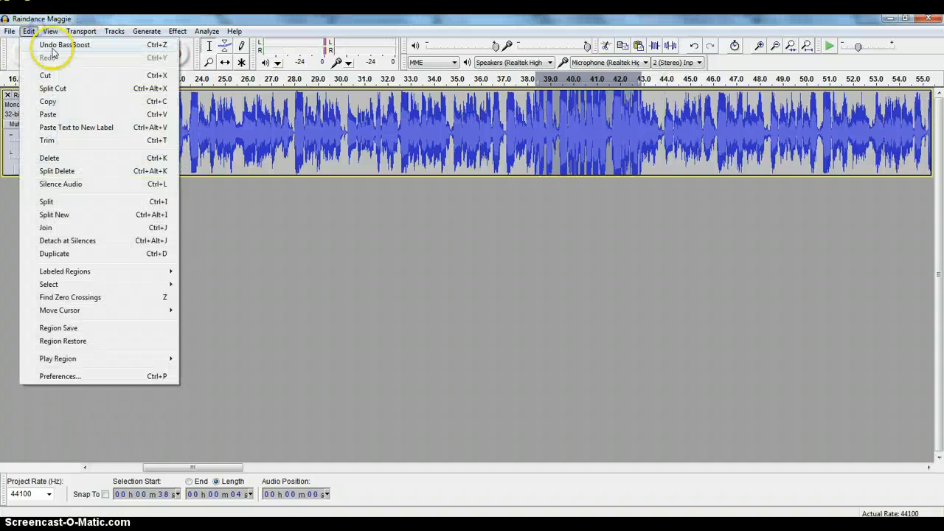
{"action": "left_click", "coordinate": [51, 47]}
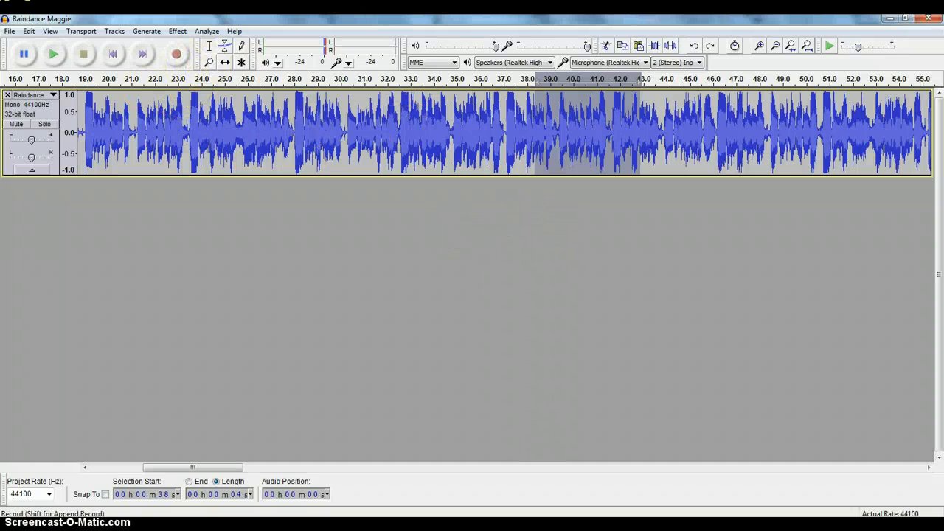
Deselect the song track and return to the beginning of the song
{"action": "left_click", "coordinate": [123, 32]}
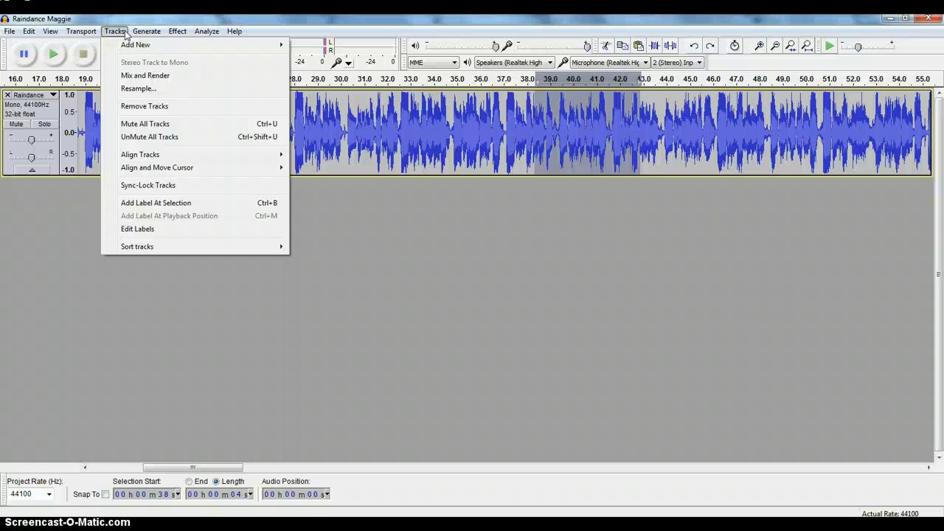
{"action": "left_click", "coordinate": [122, 35]}
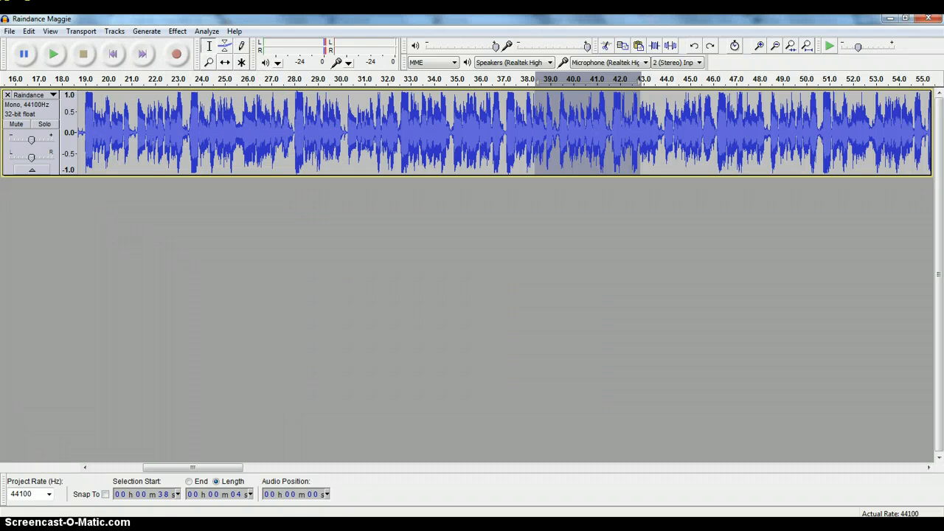
{"action": "left_click", "coordinate": [395, 238]}
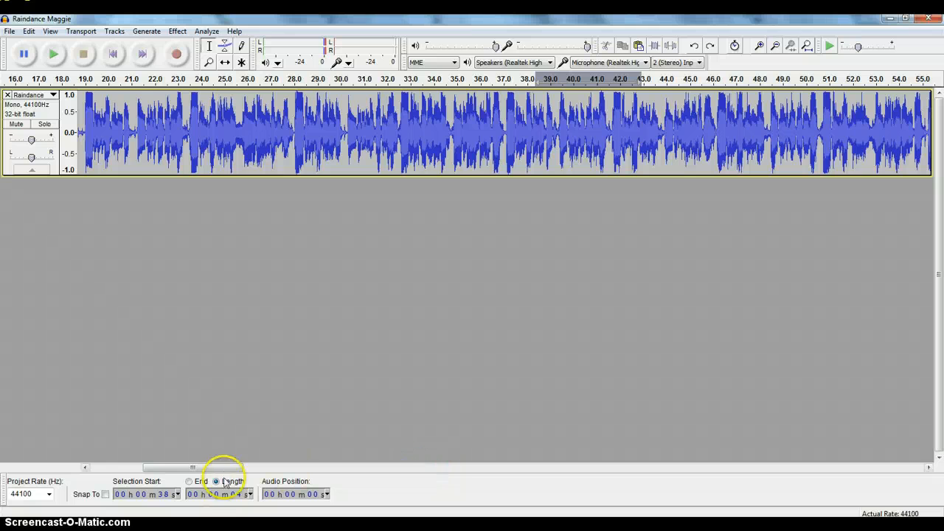
{"action": "left_click_drag", "start_coordinate": [221, 467], "coordinate": [167, 473]}
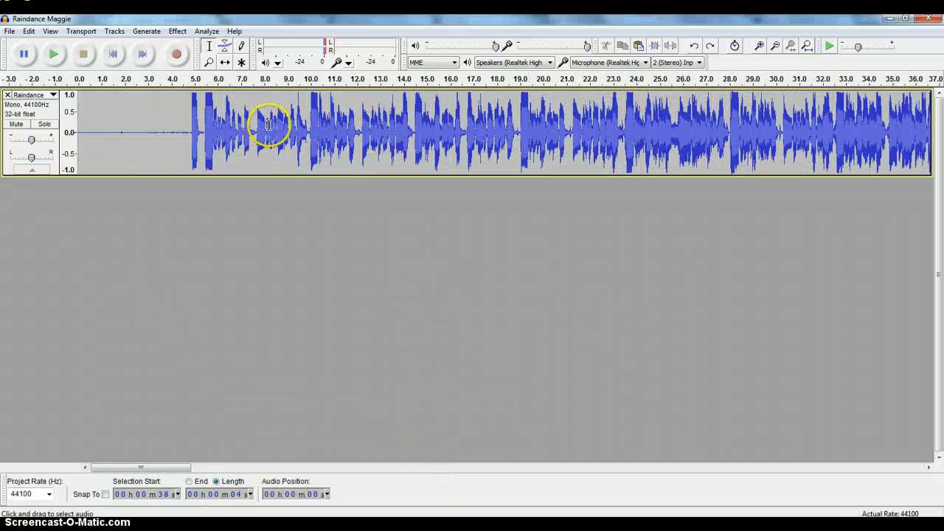
Export the whole song to FreeAgent Drive (L:) as an MP3 file named Raindance Maggie, keeping the existing metadata
{"action": "left_click", "coordinate": [10, 32]}
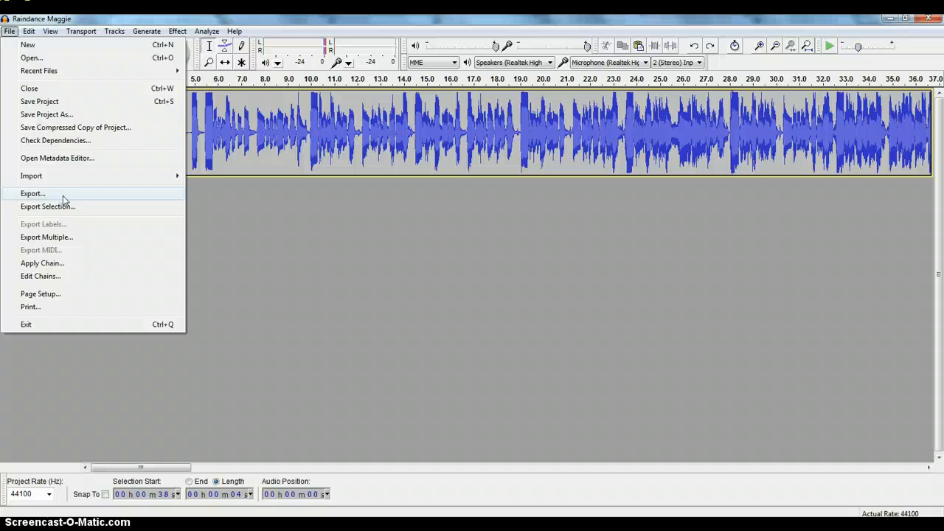
{"action": "left_click", "coordinate": [594, 310]}
{"action": "left_click", "coordinate": [8, 31]}
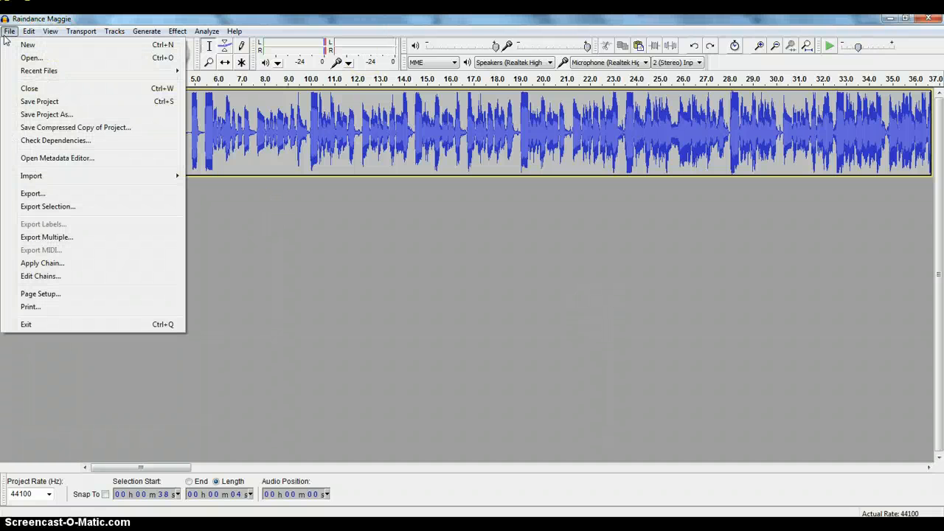
{"action": "left_click", "coordinate": [86, 196]}
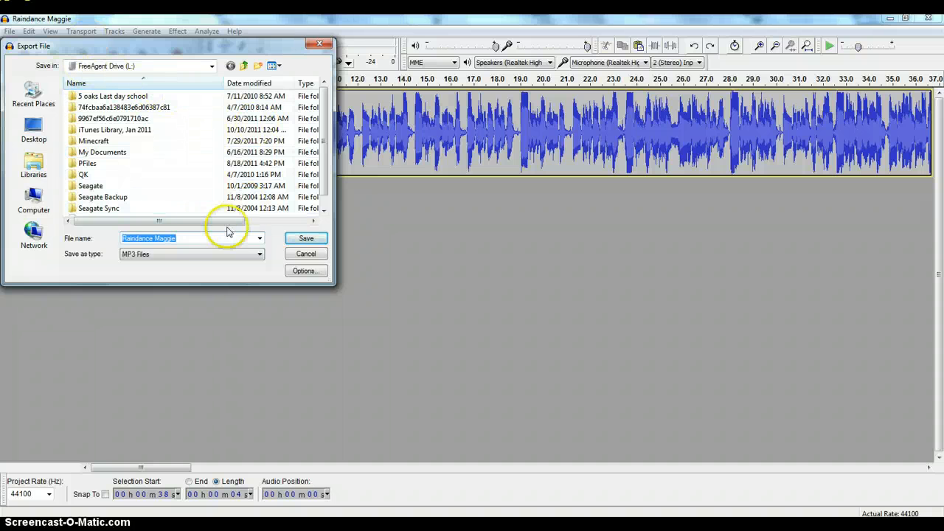
{"action": "left_click", "coordinate": [204, 238]}
{"action": "left_click", "coordinate": [202, 255]}
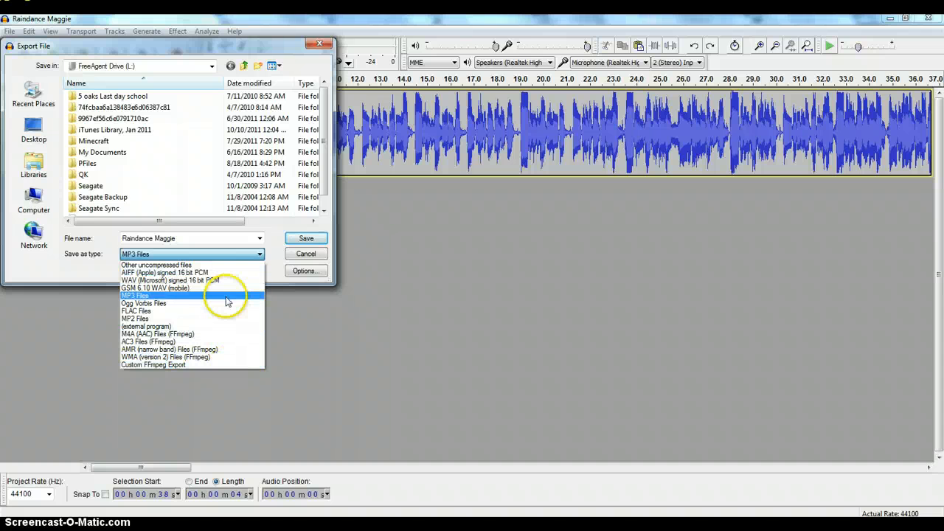
{"action": "left_click", "coordinate": [226, 296]}
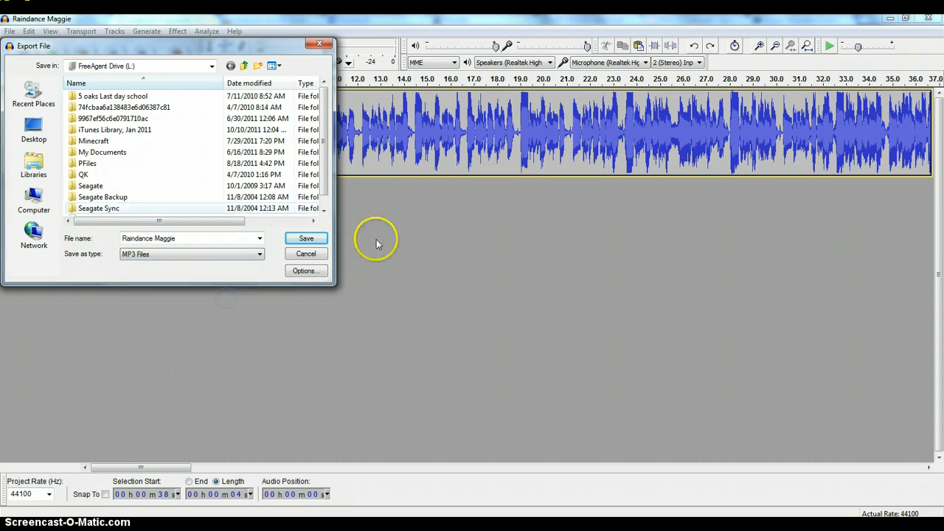
{"action": "left_click", "coordinate": [307, 240]}
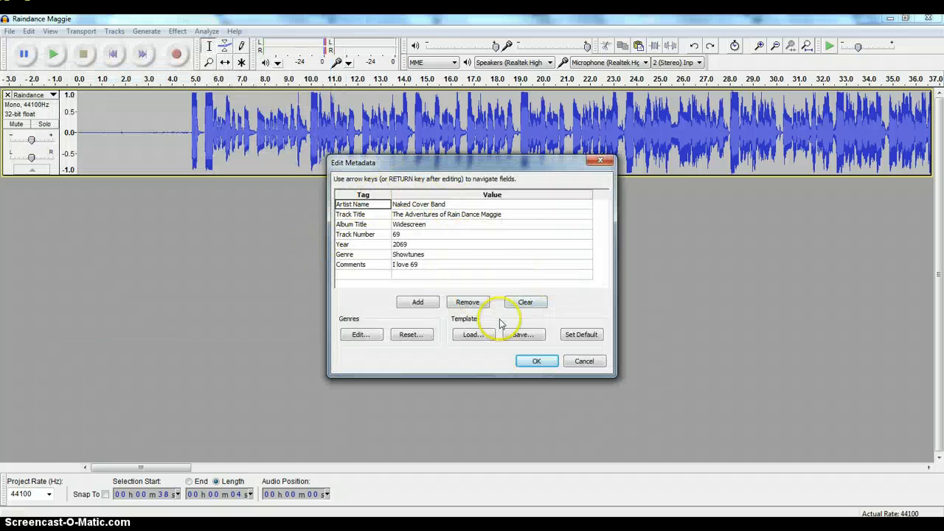
{"action": "left_click", "coordinate": [544, 364]}
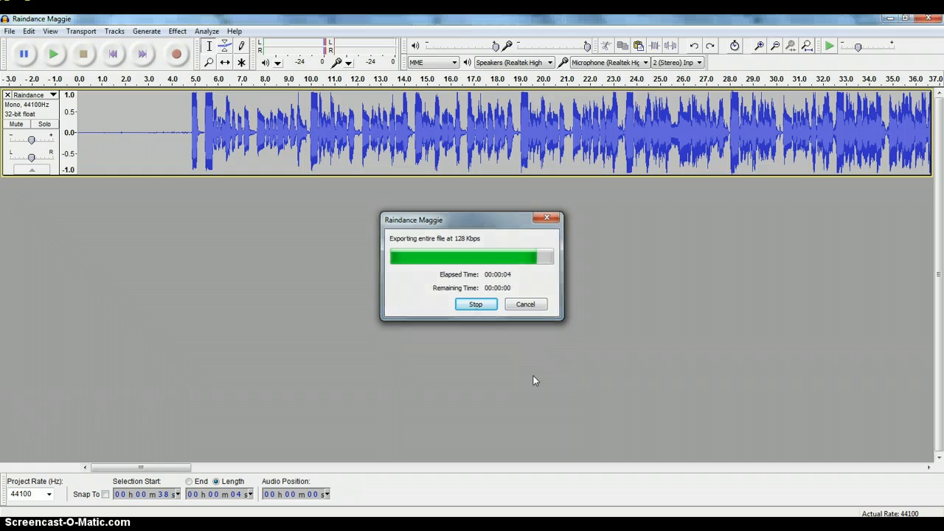
{"action": "left_click", "coordinate": [439, 385]}
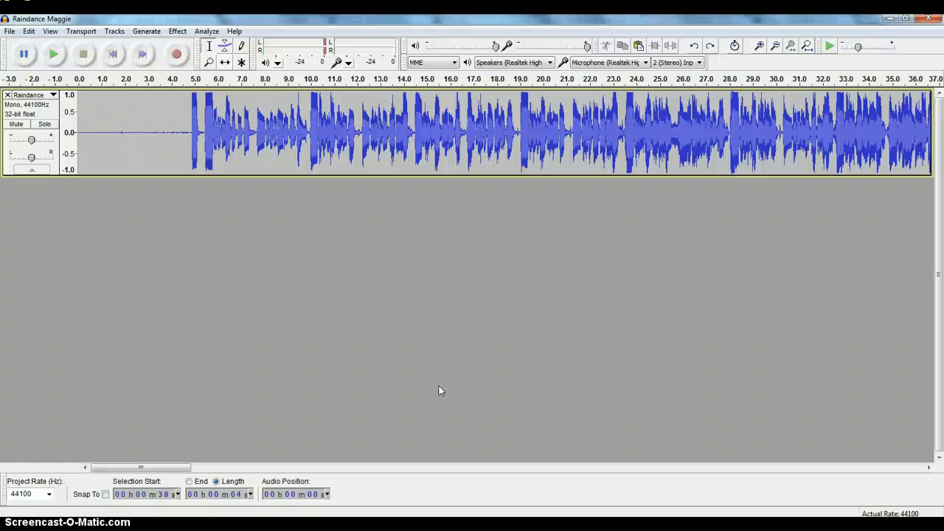
Switch to the browser and look through the Frequently Asked Questions on the Audacity website
{"action": "left_click", "coordinate": [310, 311]}
{"action": "key", "text": "alt+Tab"}
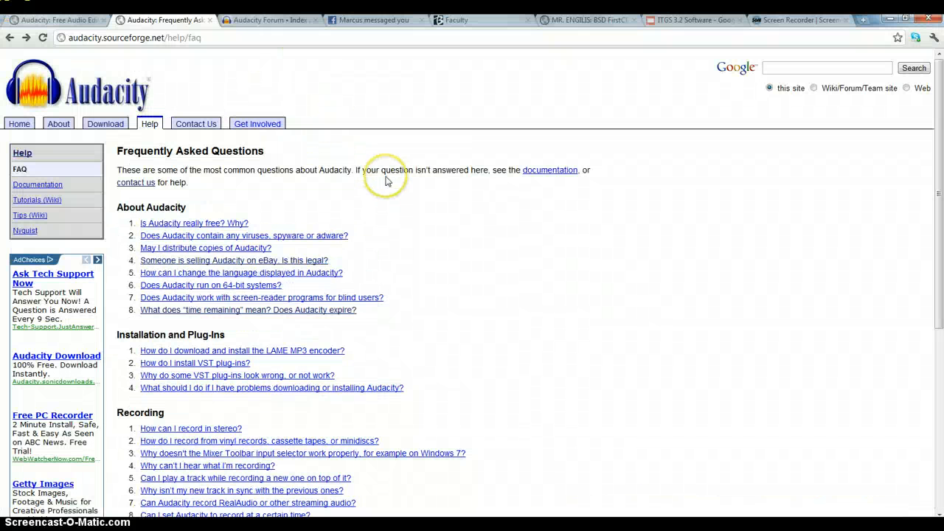
{"action": "scroll", "coordinate": [398, 206], "scroll_direction": "down", "scroll_amount": 3}
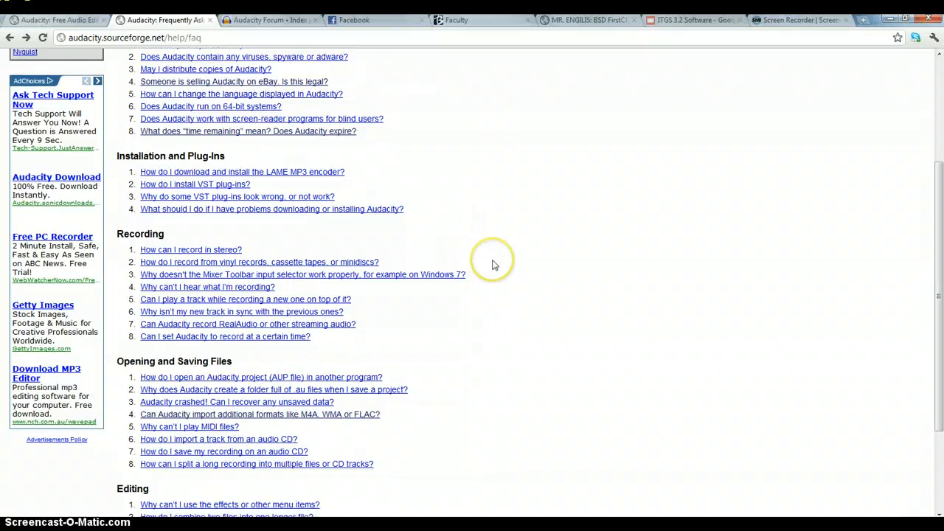
{"action": "scroll", "coordinate": [492, 264], "scroll_direction": "down", "scroll_amount": 1}
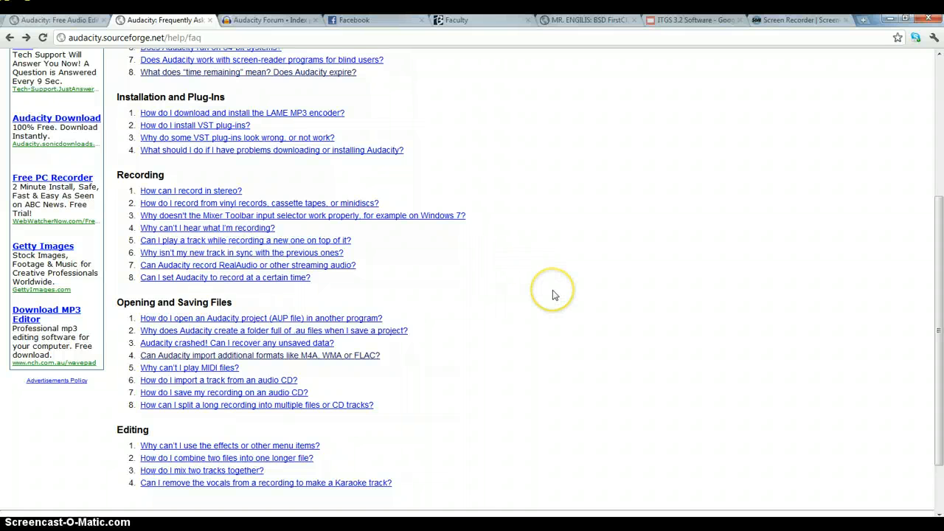
{"action": "scroll", "coordinate": [553, 332], "scroll_direction": "up", "scroll_amount": 3}
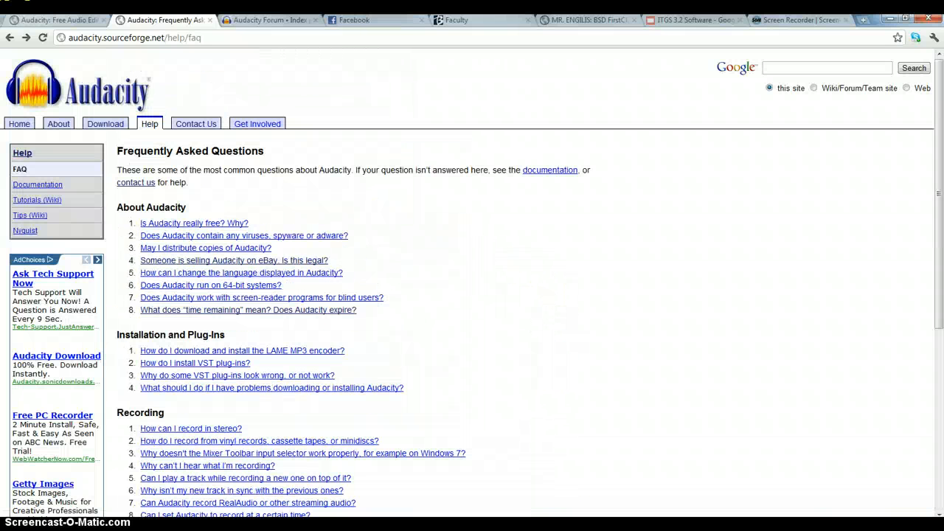